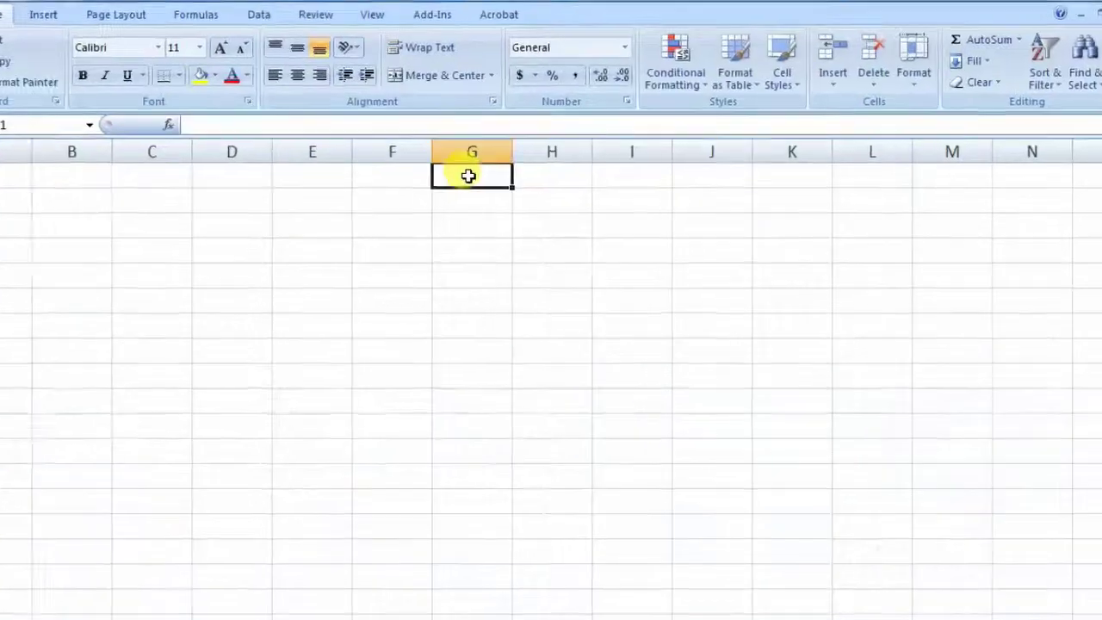
Put an outside border around the G1:L9 block
left_click_drag(468, 175, 866, 382)
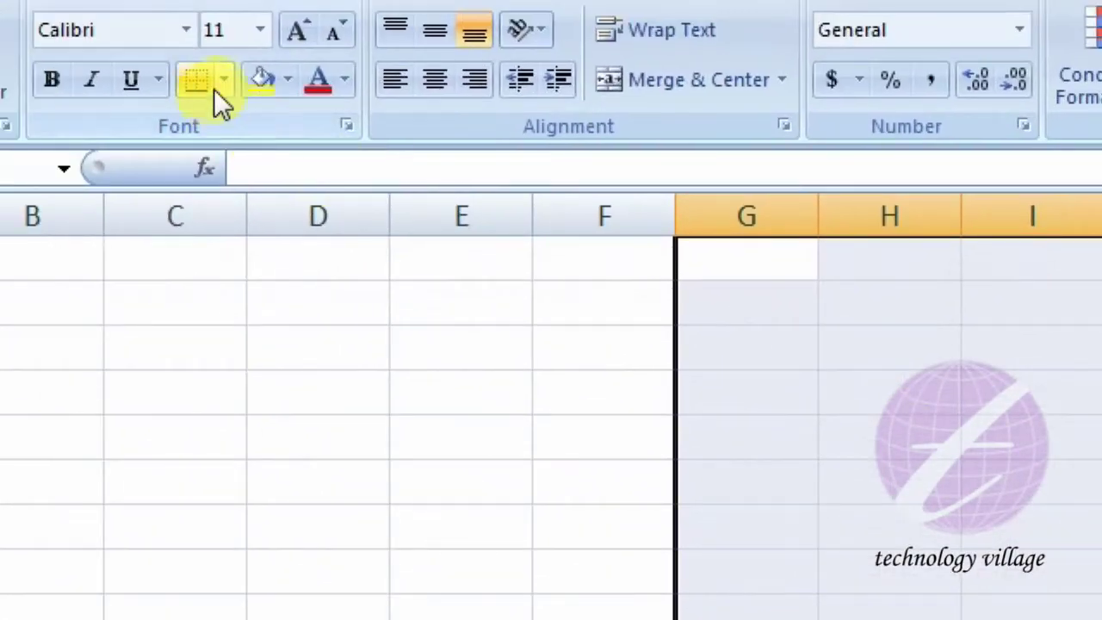
left_click(221, 83)
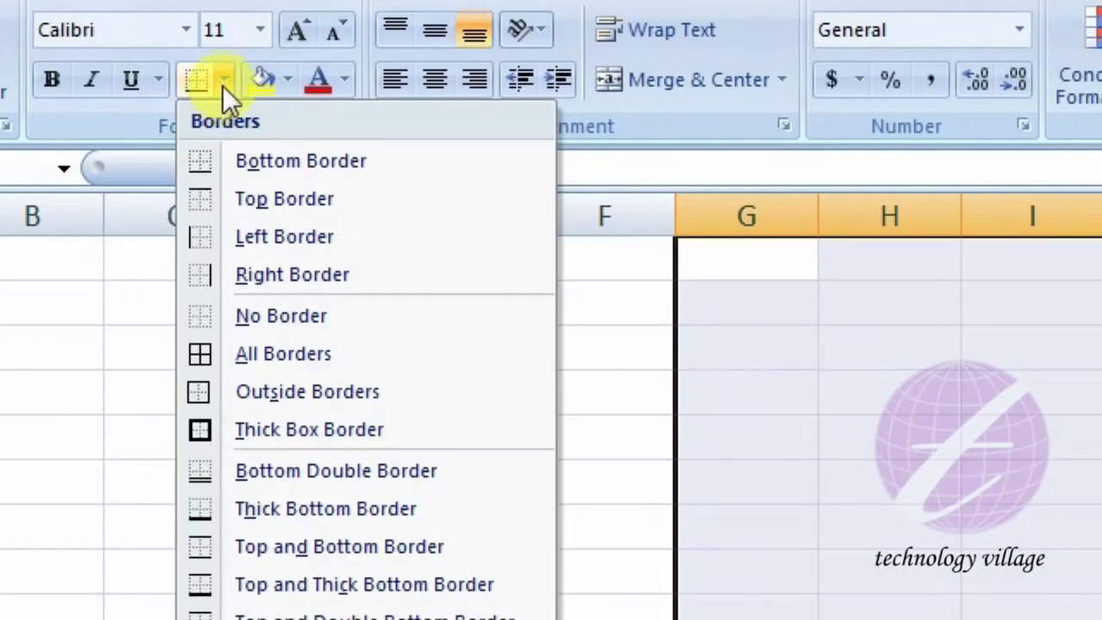
left_click(293, 398)
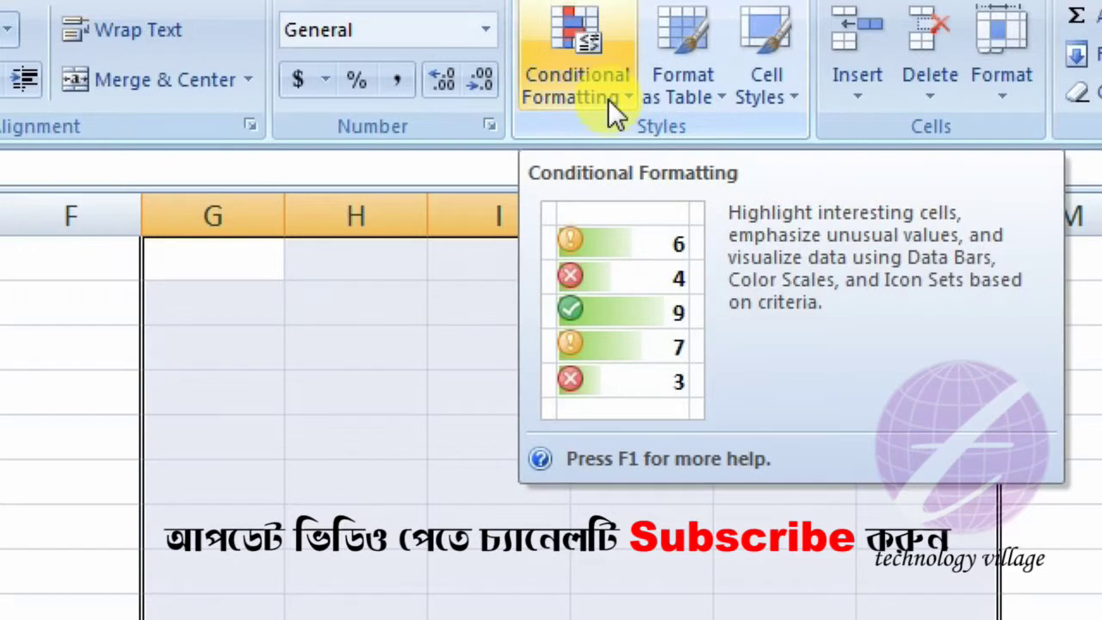
Add a Greater Than 40 highlight rule with Red Text to the G1:L9 block
left_click(607, 99)
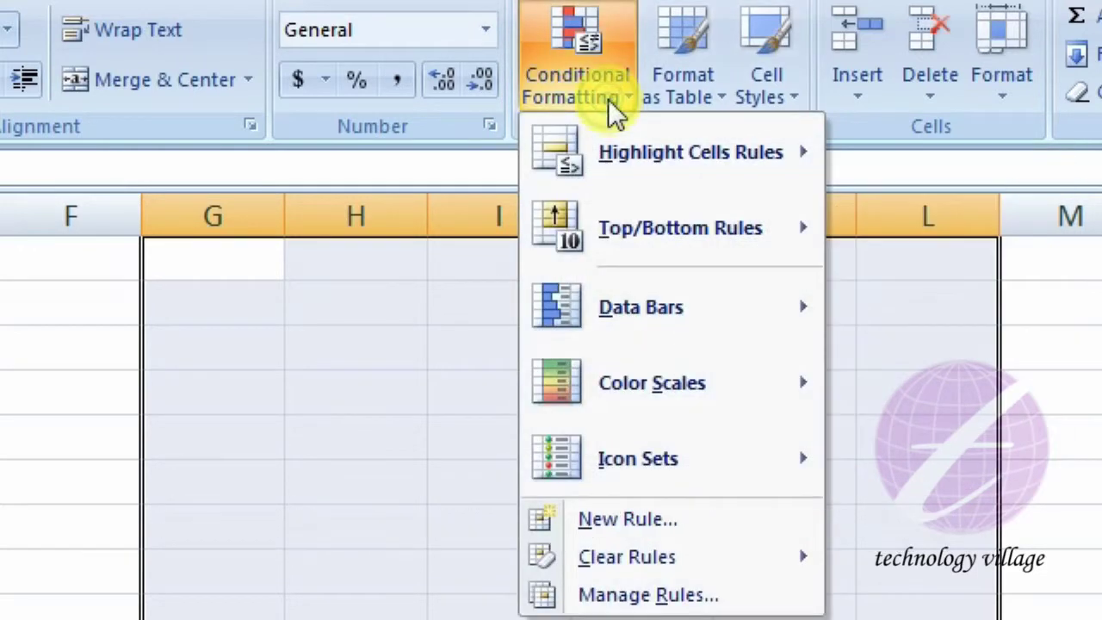
mouse_move(677, 157)
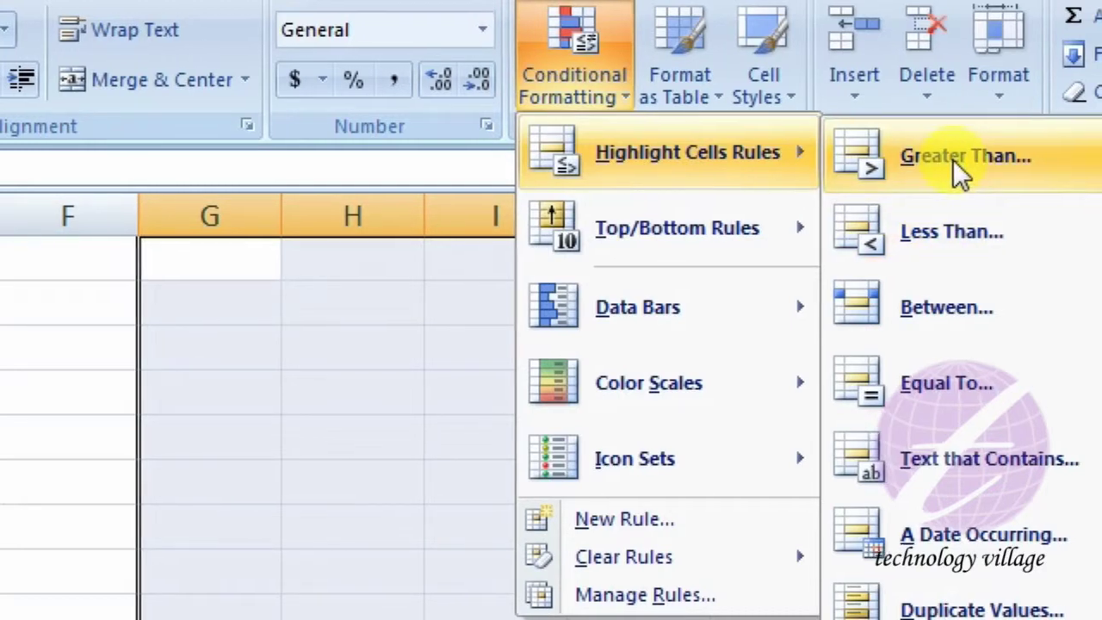
left_click(930, 159)
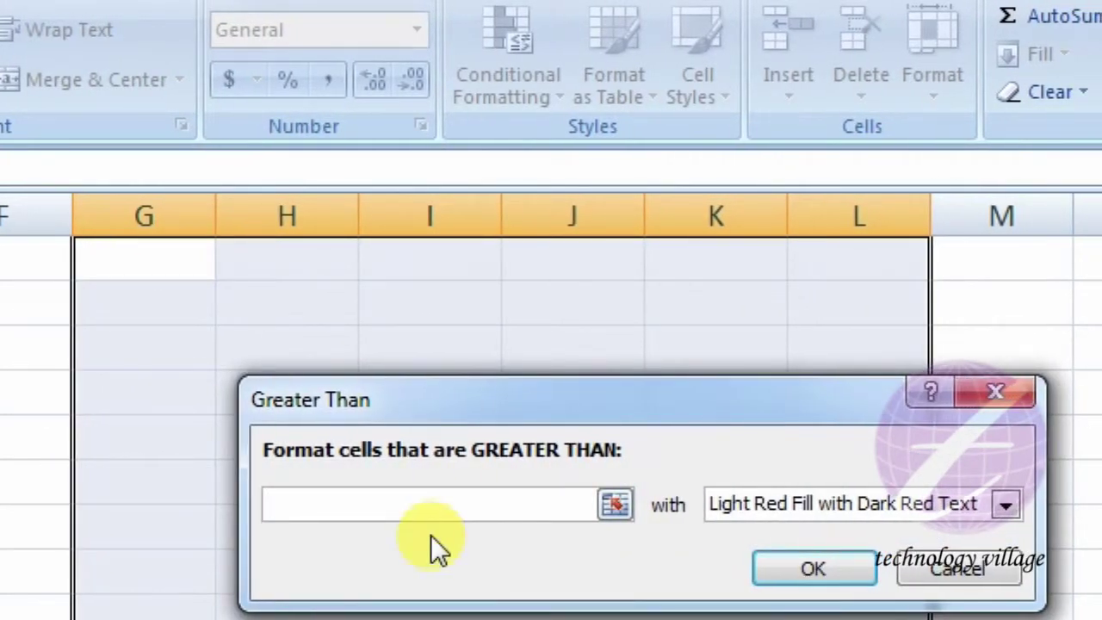
type("40")
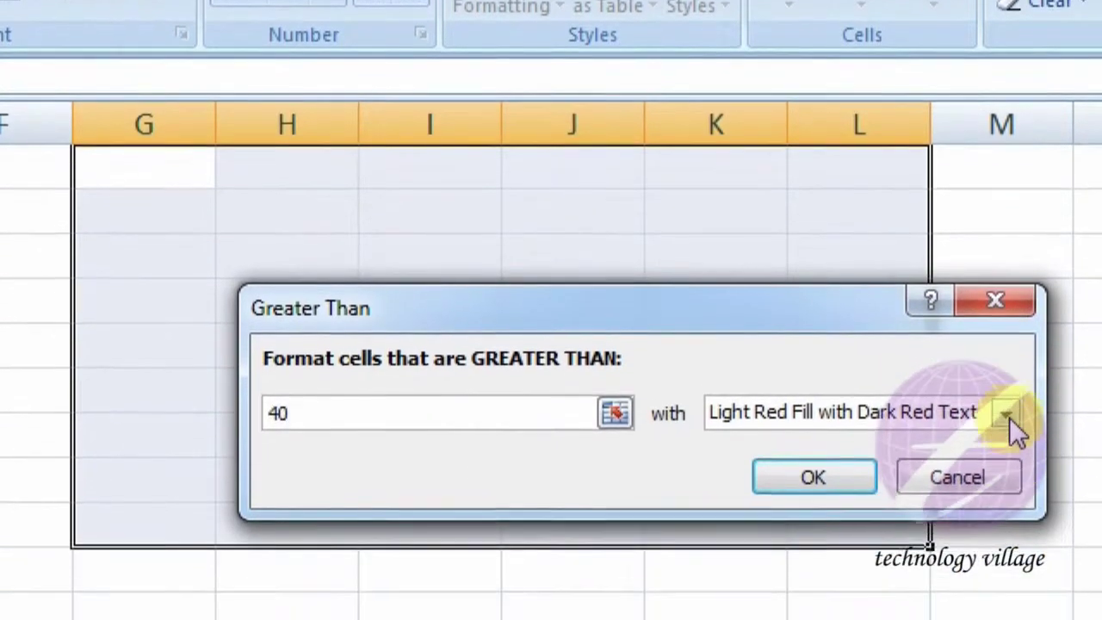
left_click(1004, 445)
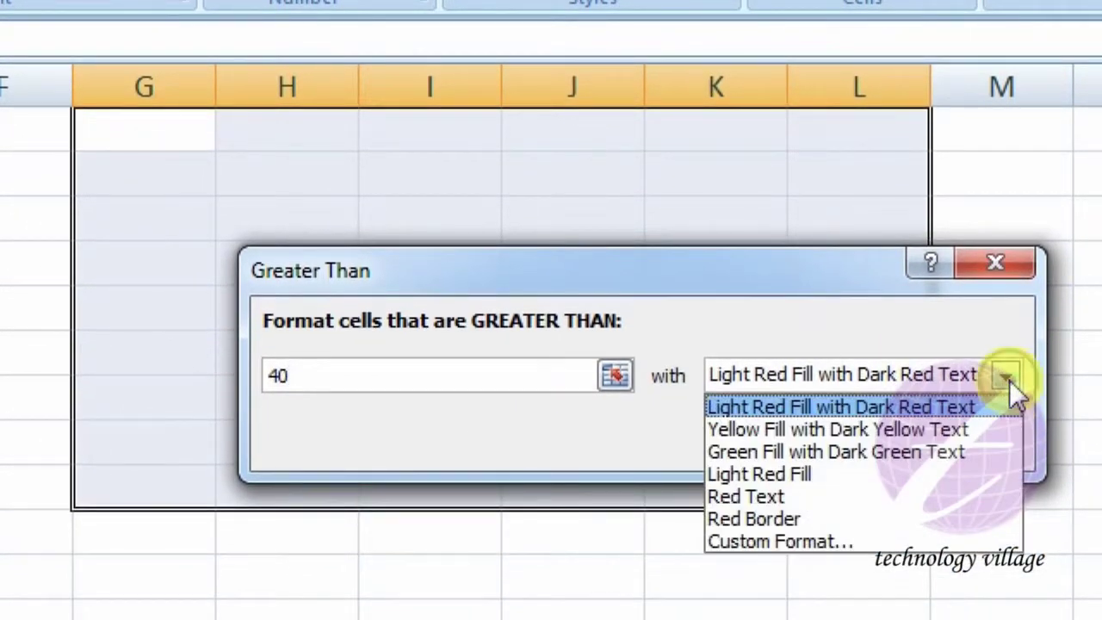
left_click(750, 498)
left_click(812, 441)
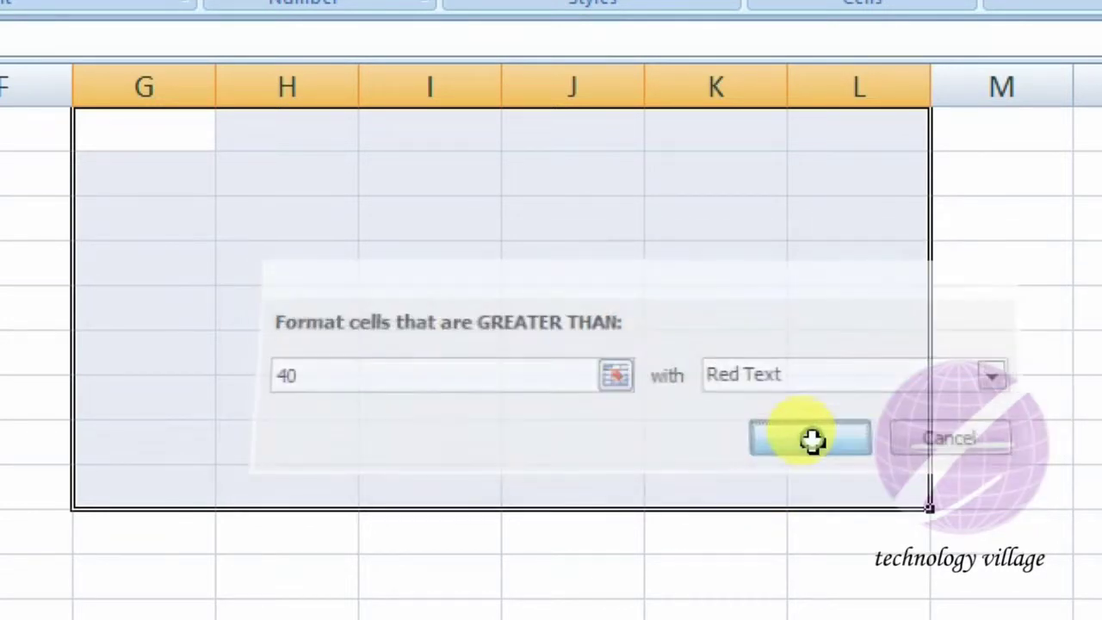
left_click(180, 130)
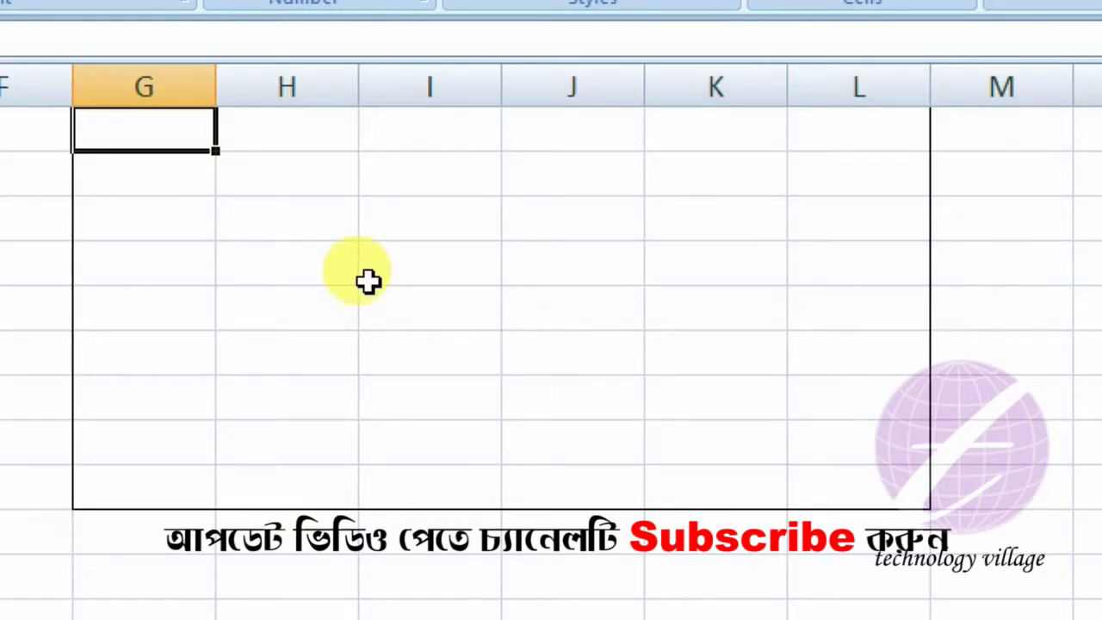
Enter test values 45 in G1, 35 in G2 and 55 in H2
type("45")
key("Return")
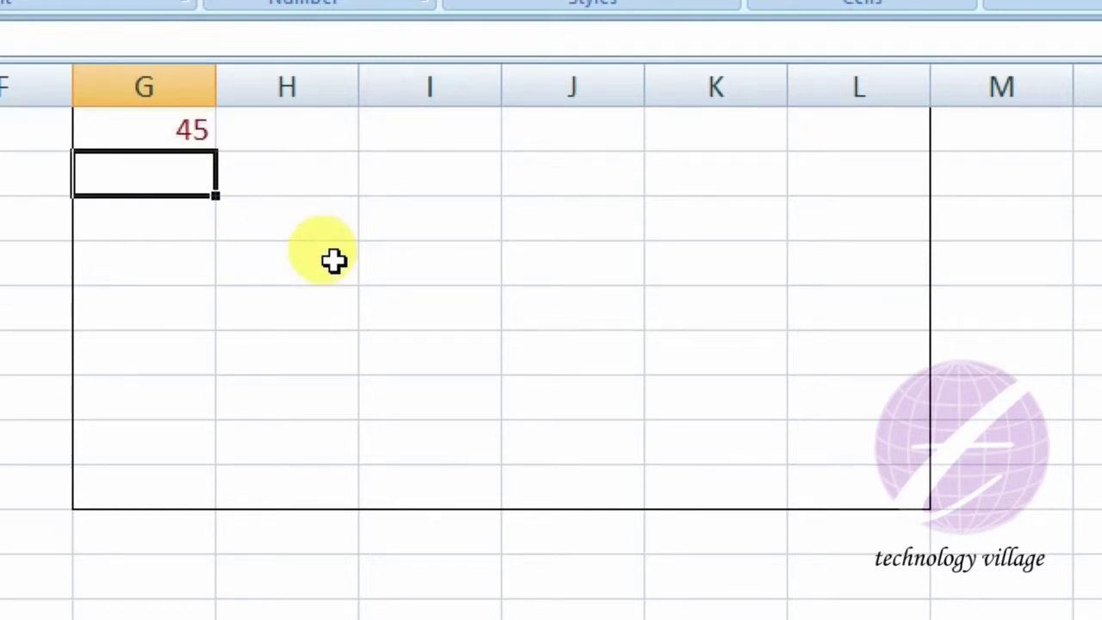
type("35")
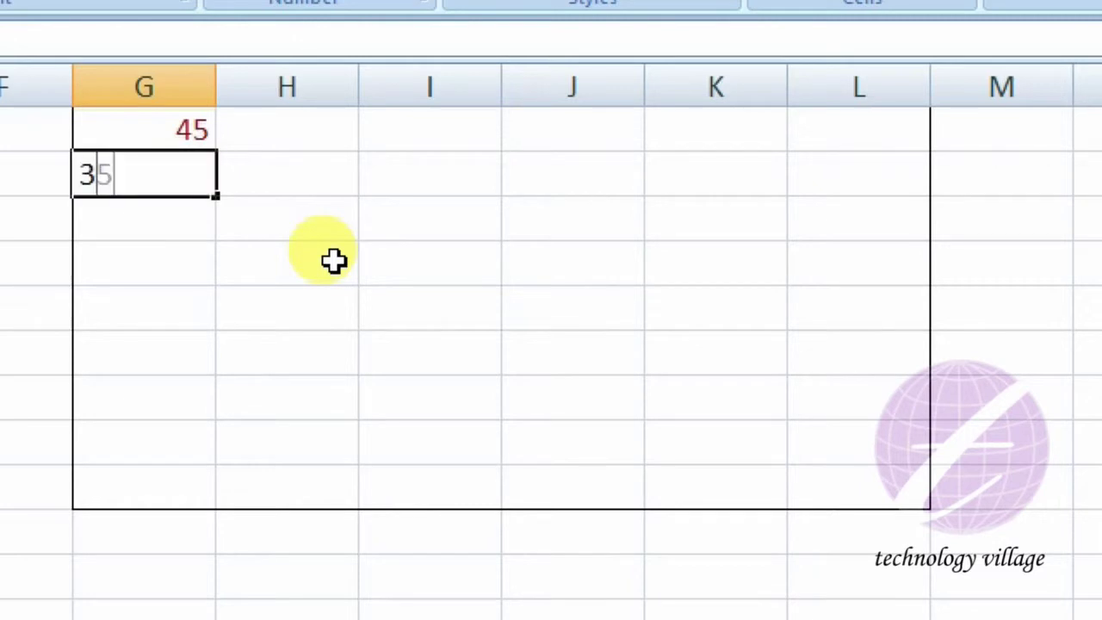
key("Return")
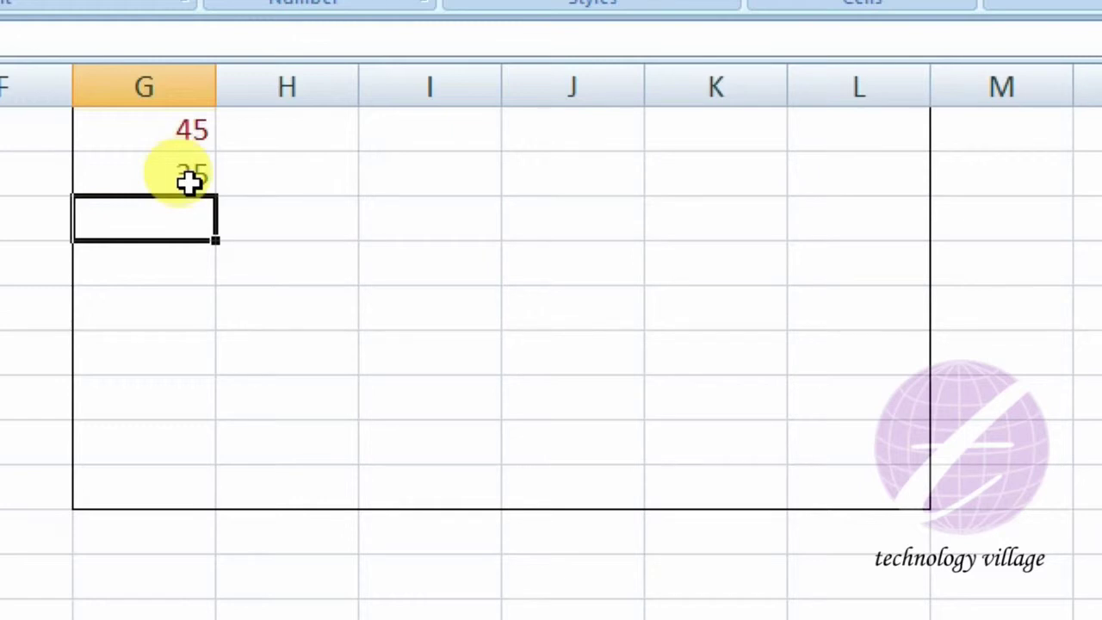
left_click(290, 167)
type("5")
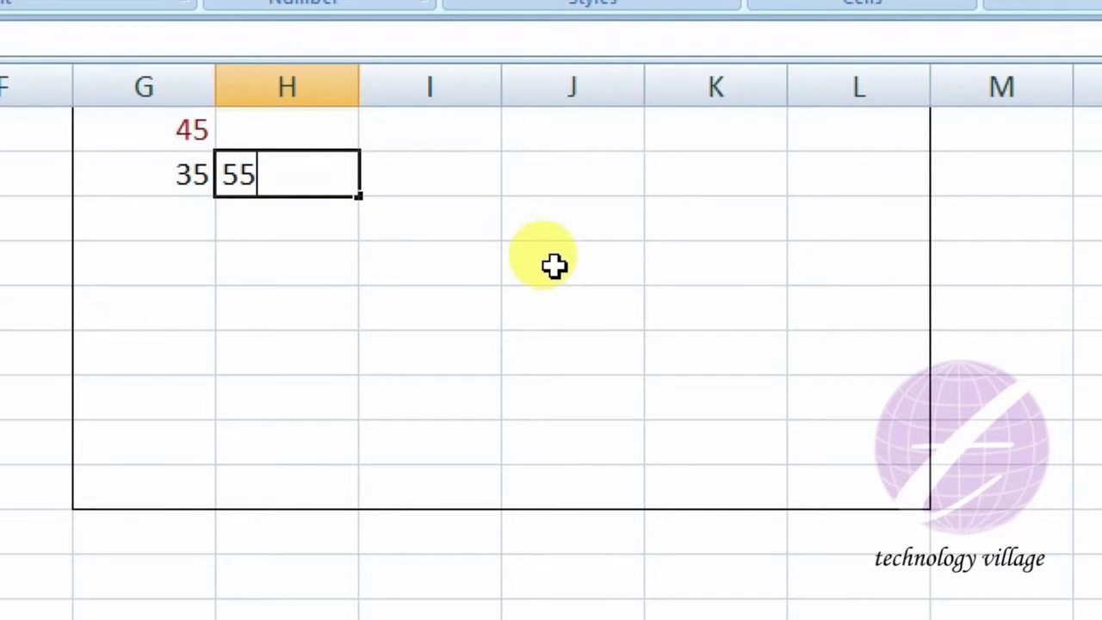
type("5")
key("Return")
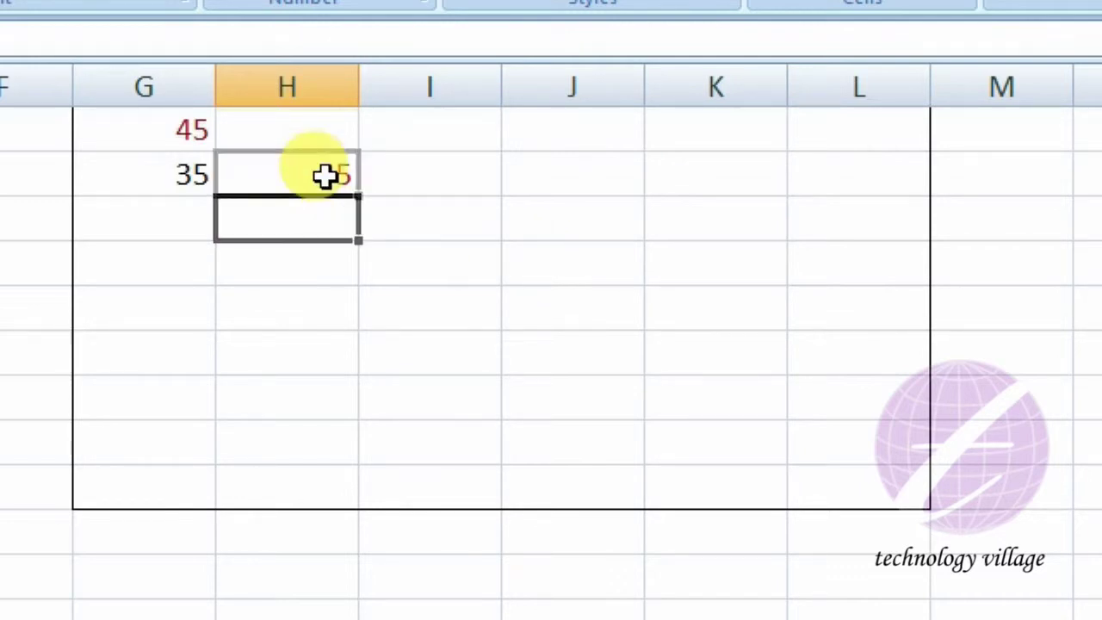
left_click(327, 174)
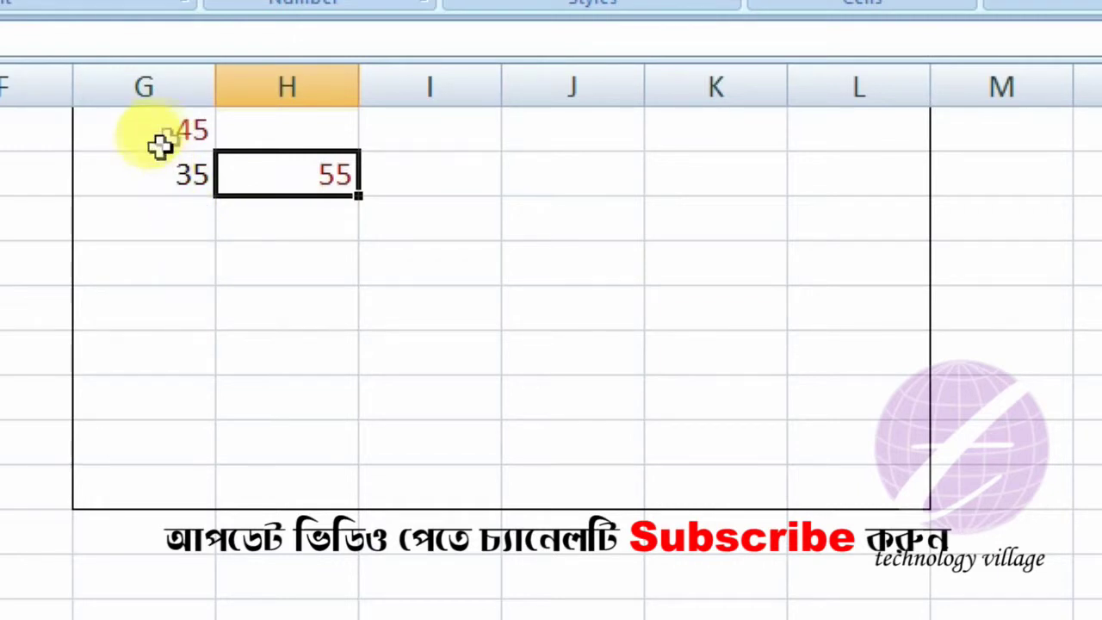
Start a Less Than 40 highlight rule on the reselected G1:L9 block
left_click_drag(155, 130, 843, 502)
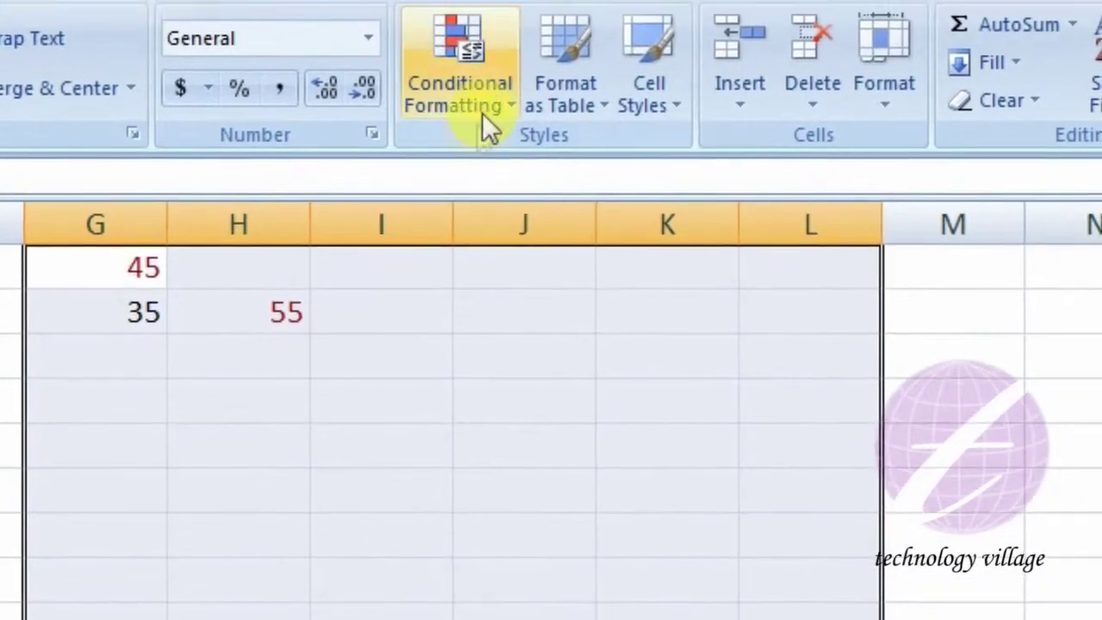
left_click(503, 59)
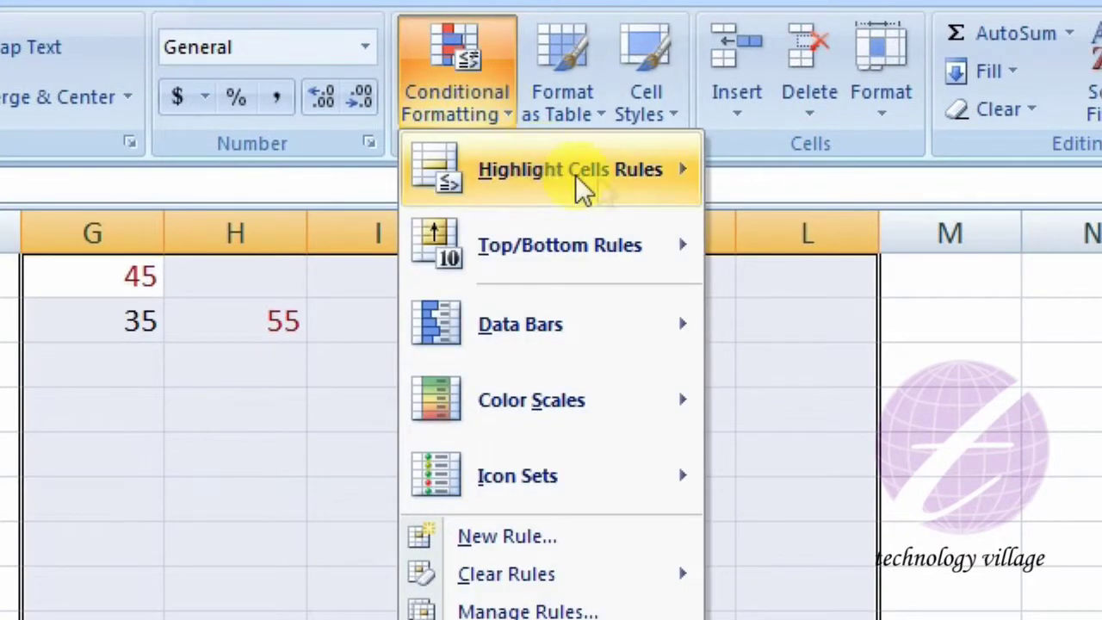
mouse_move(583, 172)
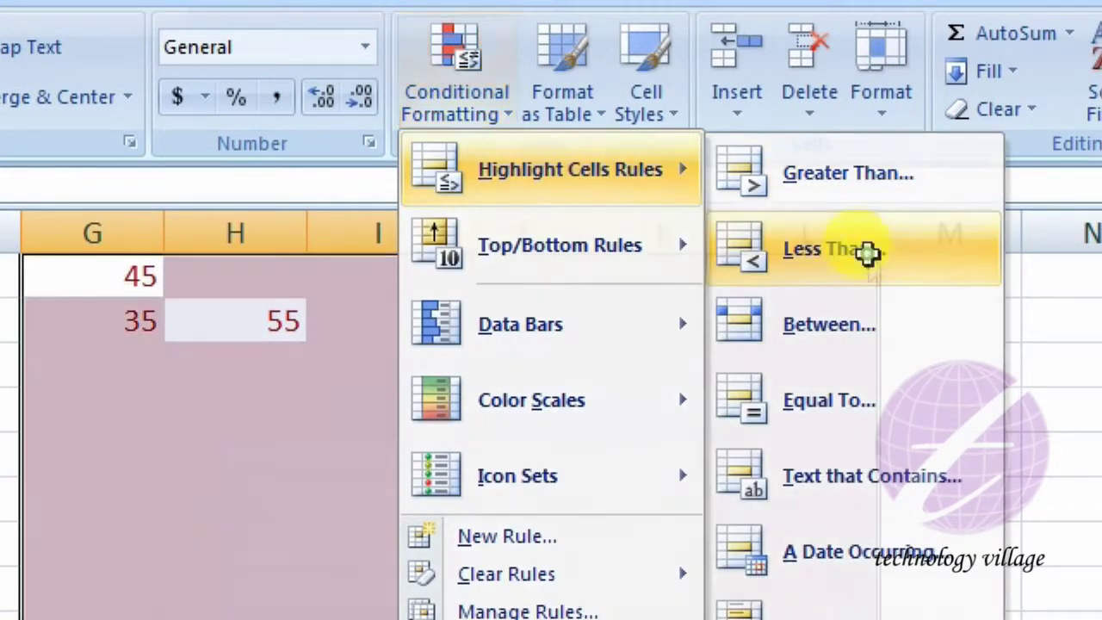
left_click(867, 252)
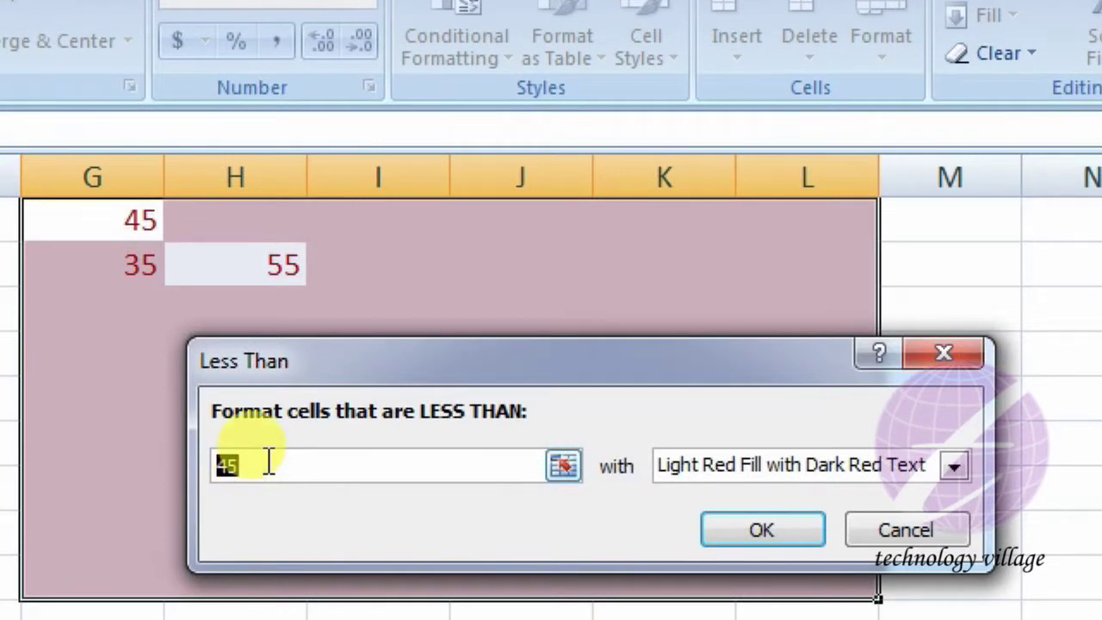
type("40")
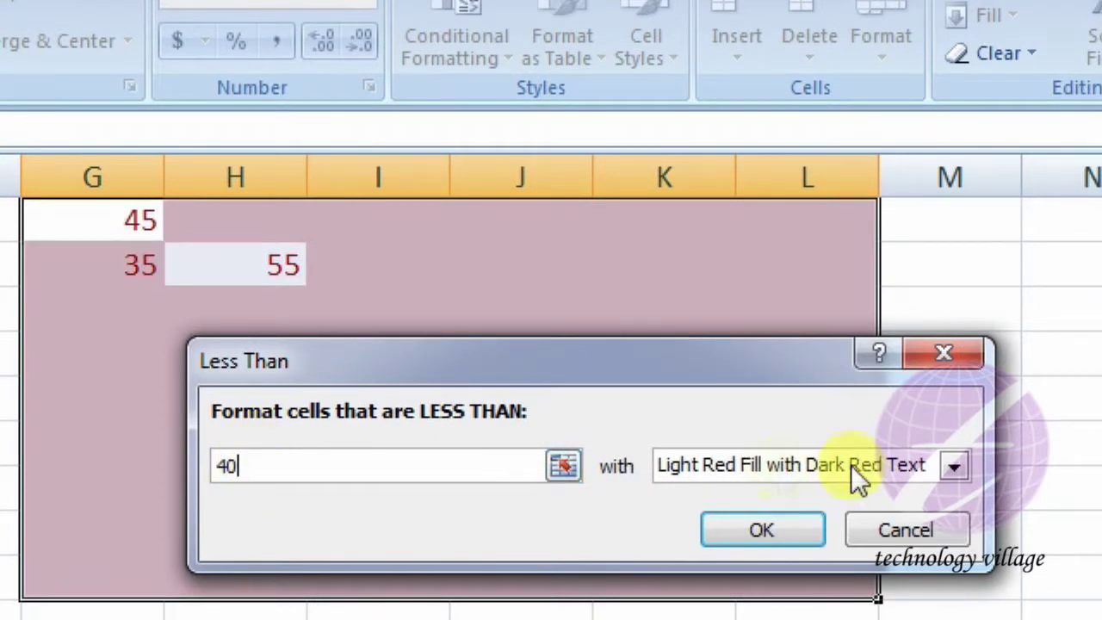
left_click(945, 461)
left_click(941, 456)
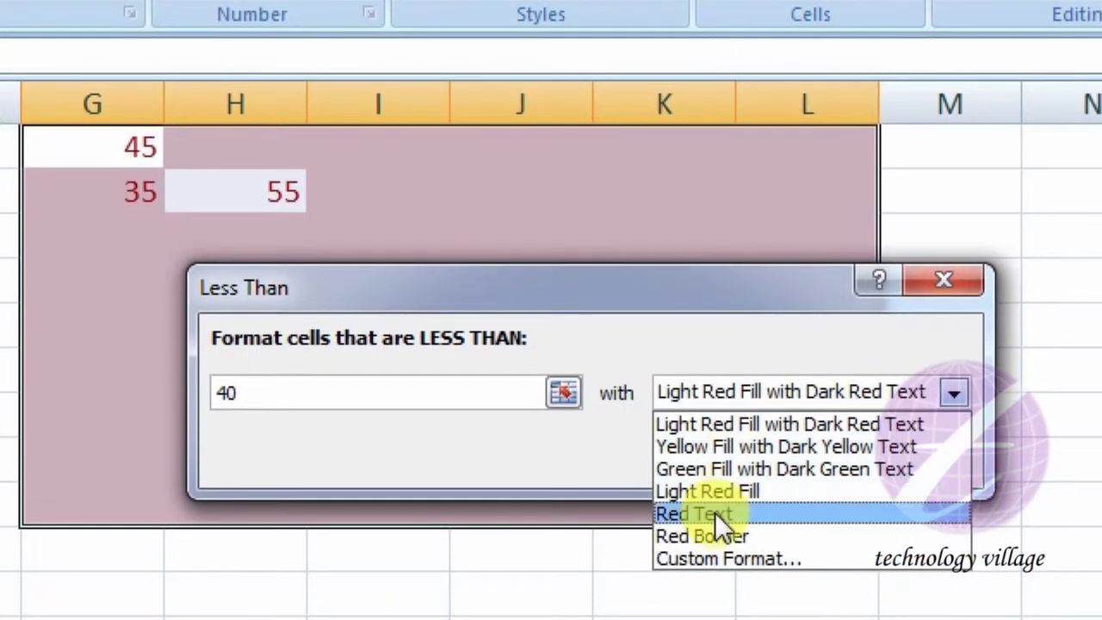
Give the Less Than rule a custom green font colour and apply it
left_click(756, 558)
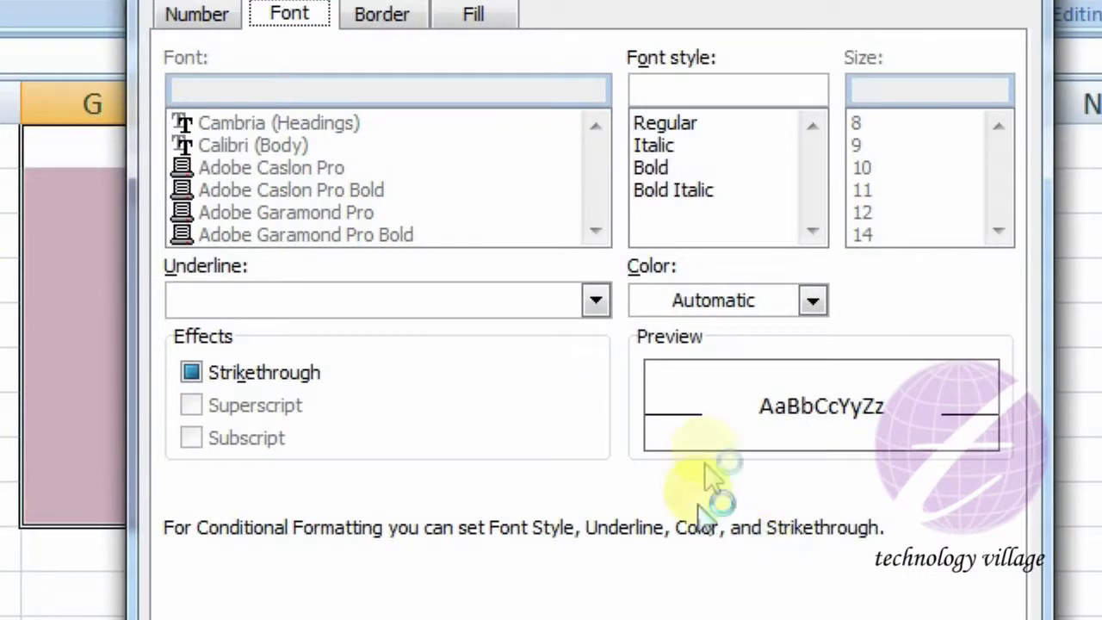
left_click(740, 308)
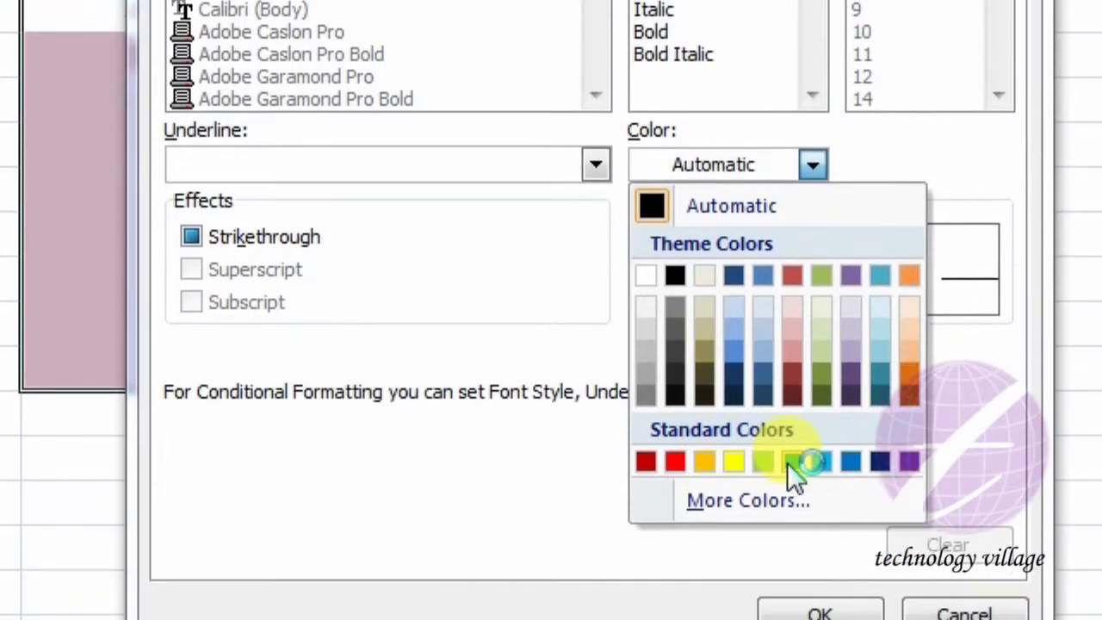
left_click(790, 462)
left_click(822, 613)
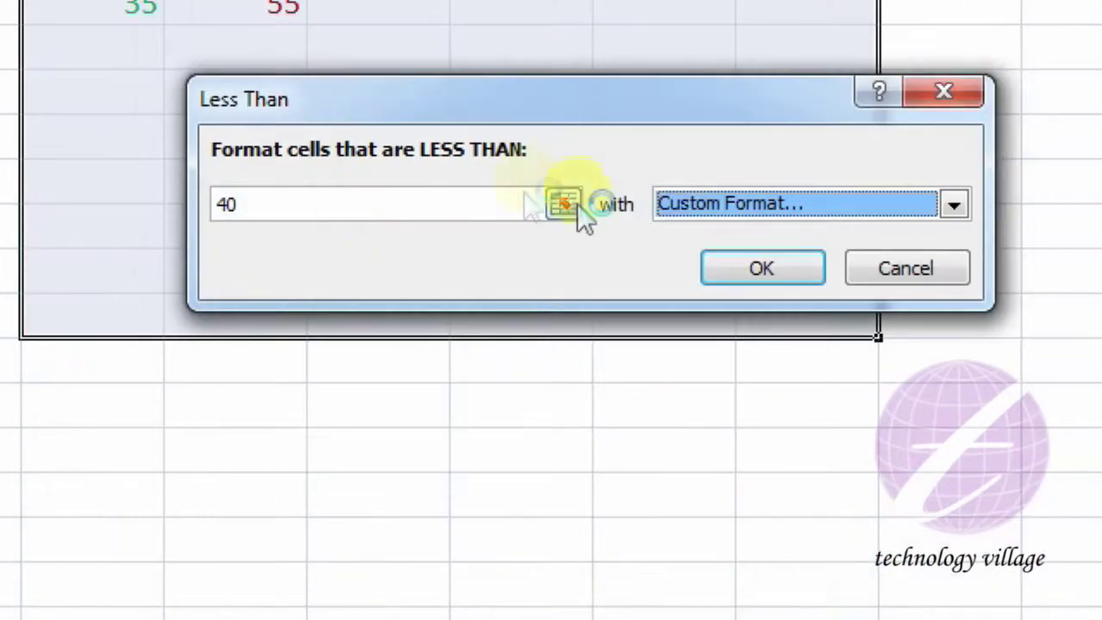
left_click(762, 272)
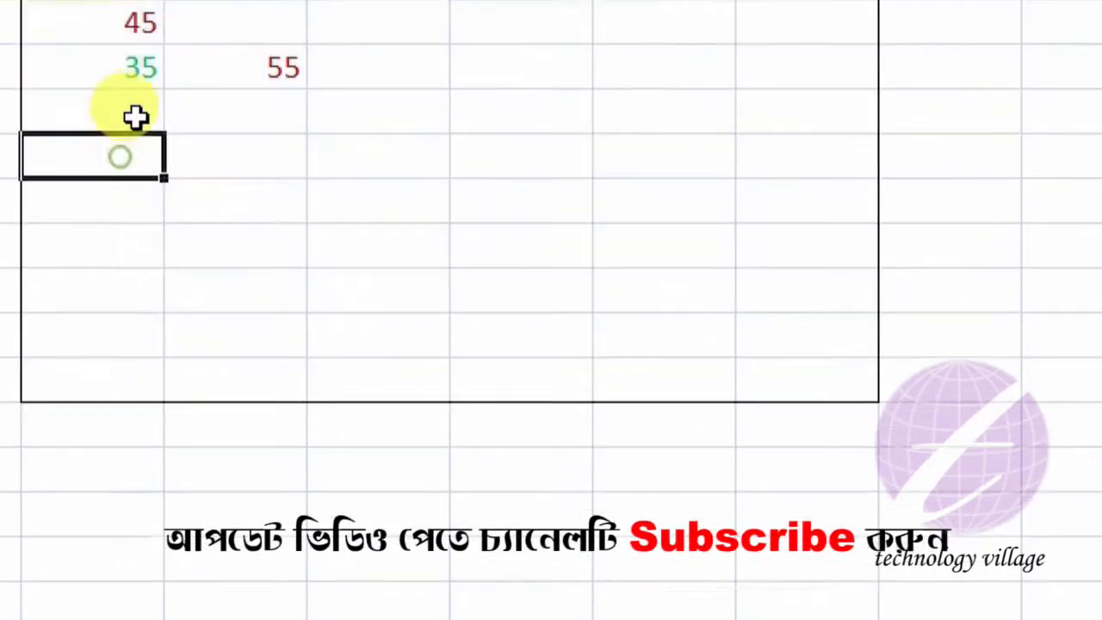
left_click(131, 134)
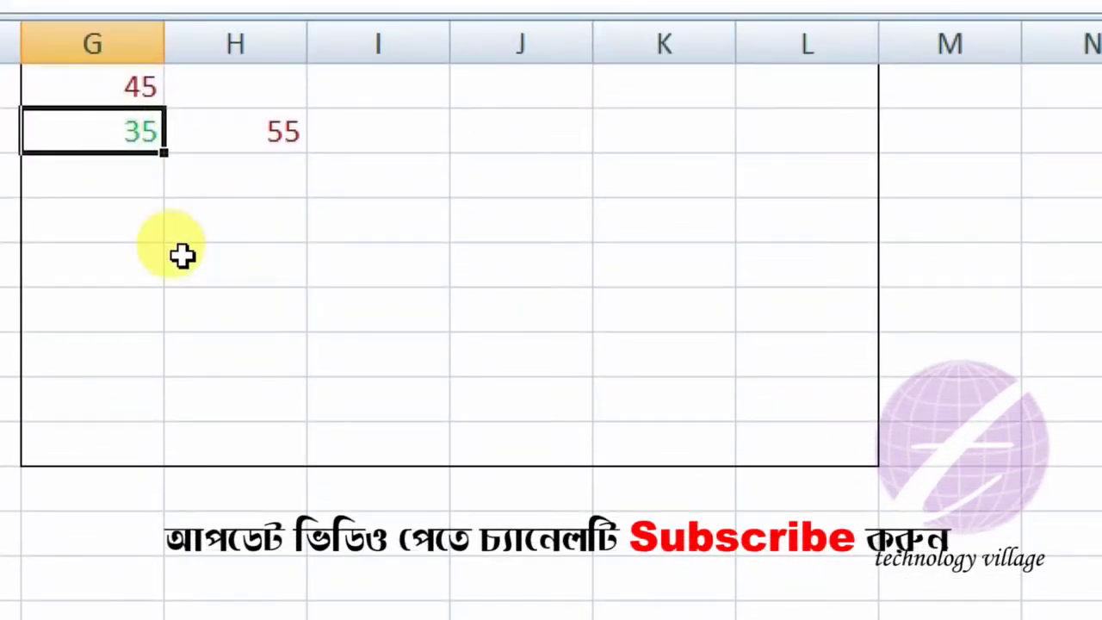
Enter 25 and 80 in consecutive empty cells of column H
left_click(234, 221)
type("25")
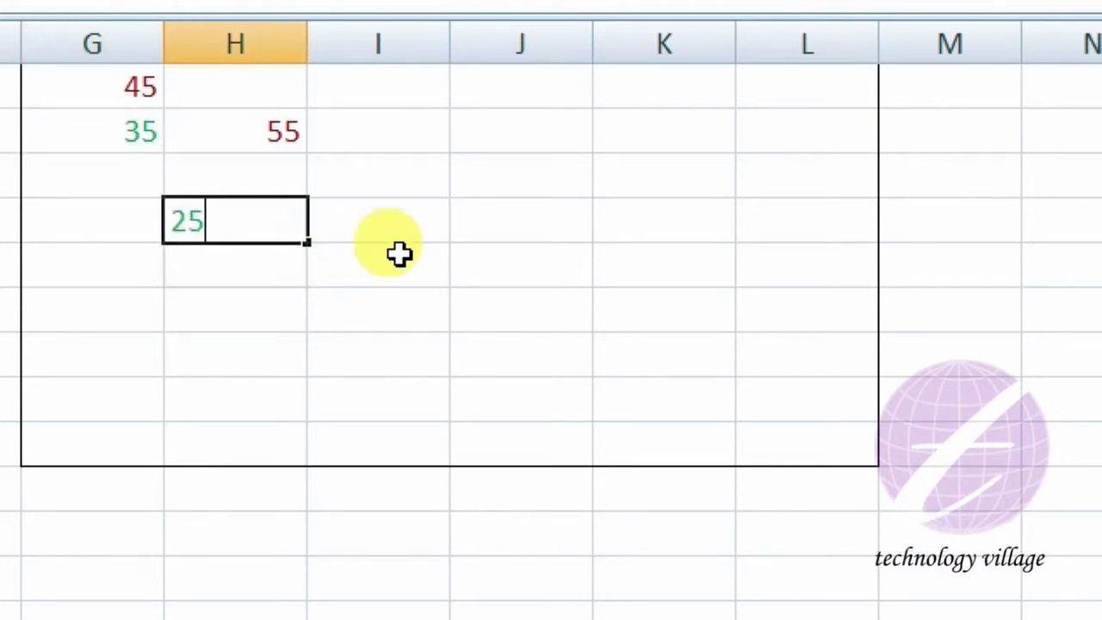
key("Return")
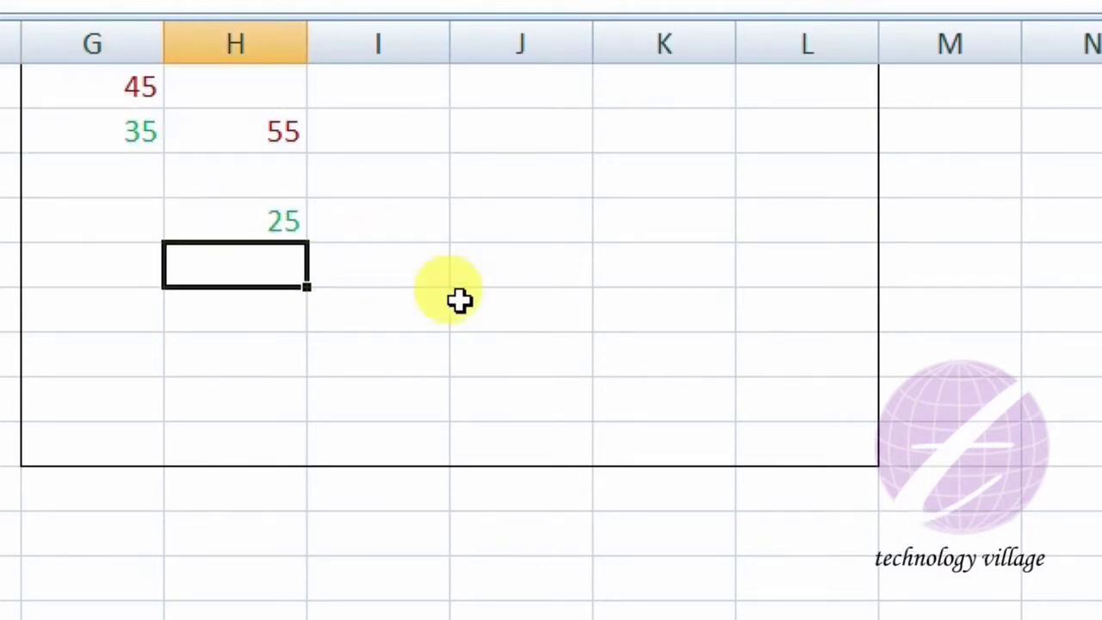
type("80")
key("Return")
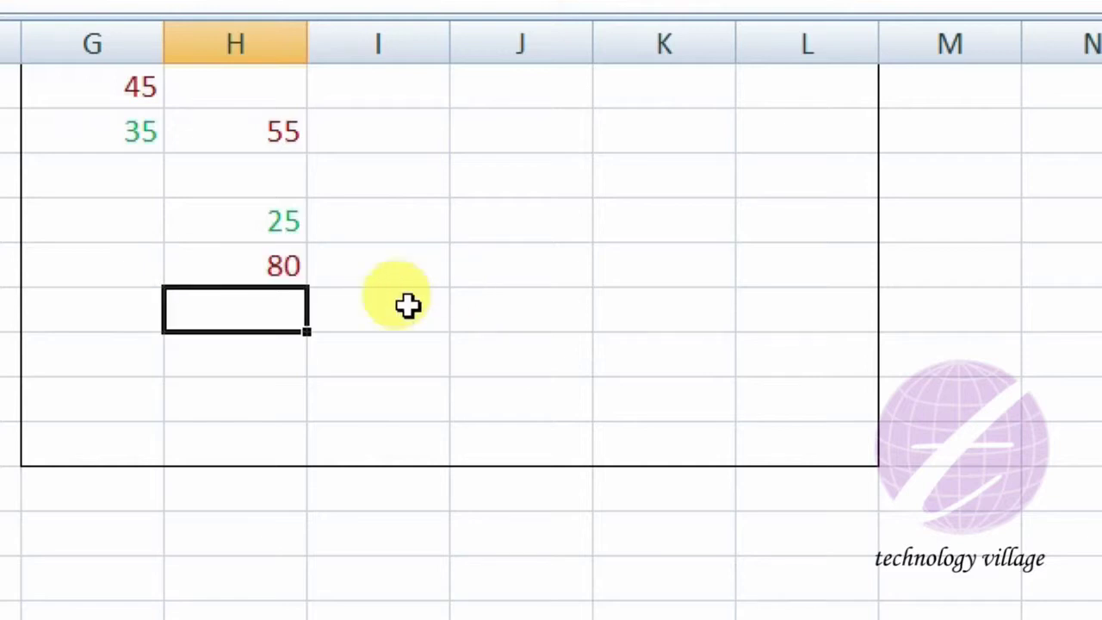
left_click(272, 271)
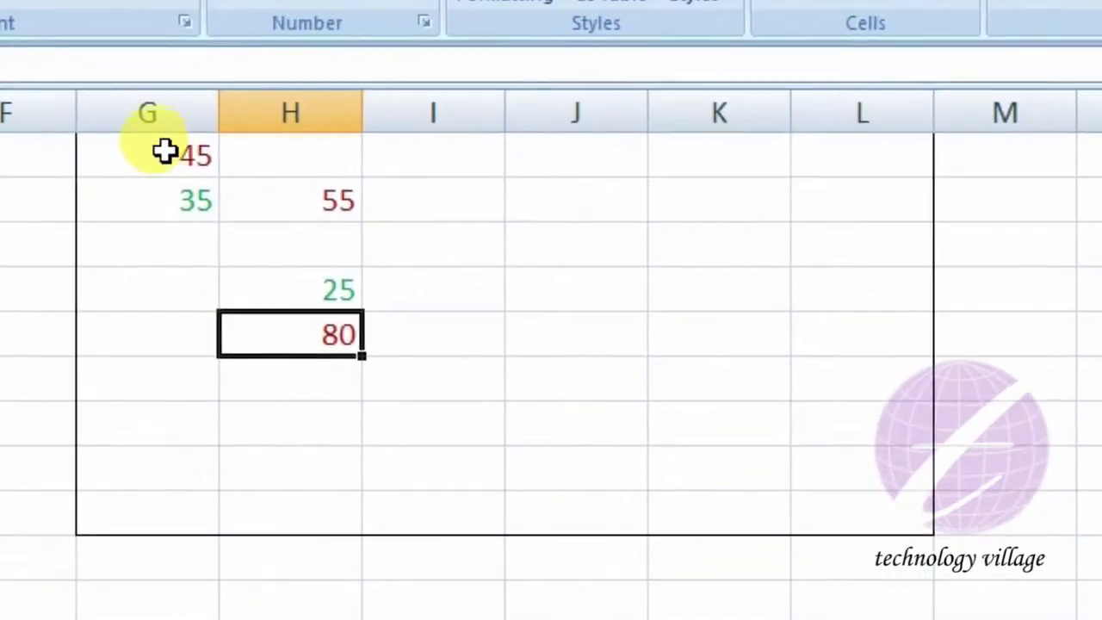
Start a Between rule on the G:L range with bounds 40 and 80
left_click_drag(147, 129, 842, 468)
left_click(555, 37)
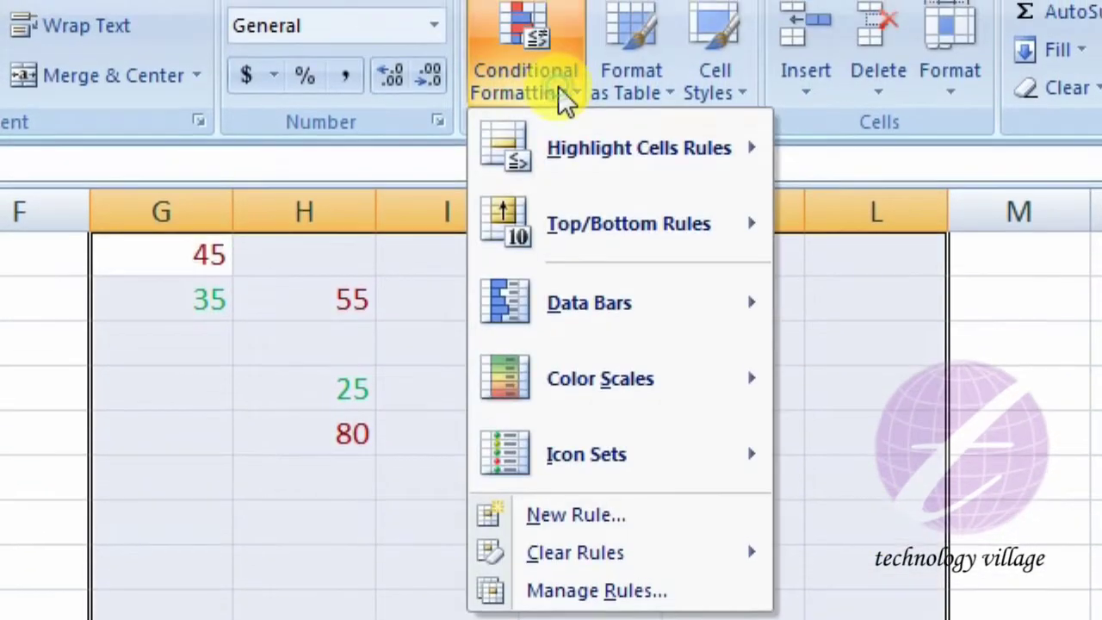
mouse_move(630, 172)
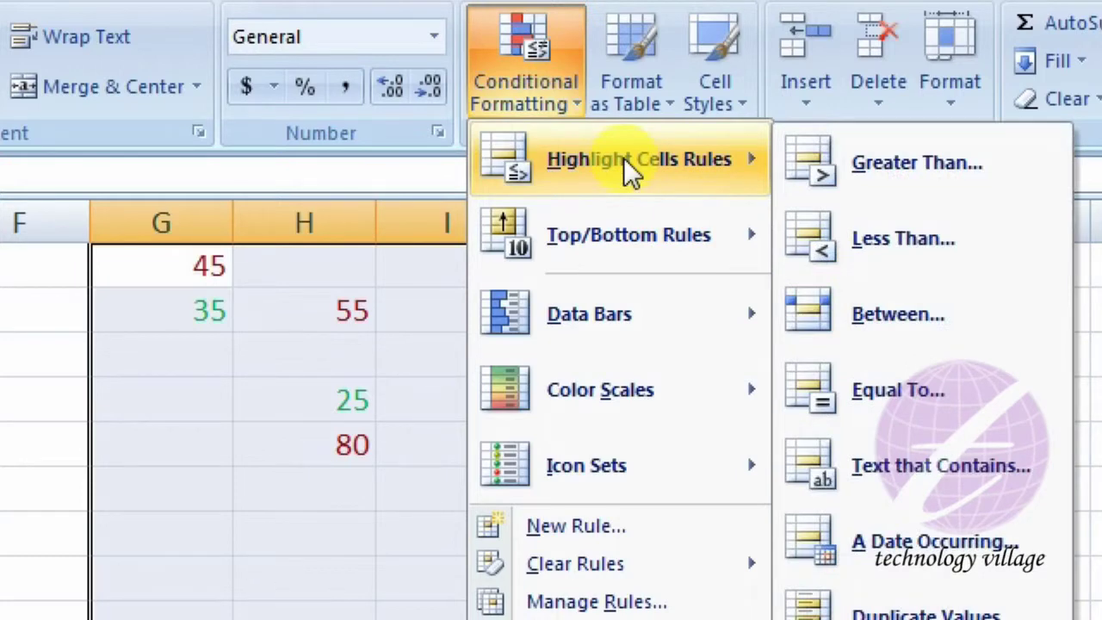
left_click(904, 324)
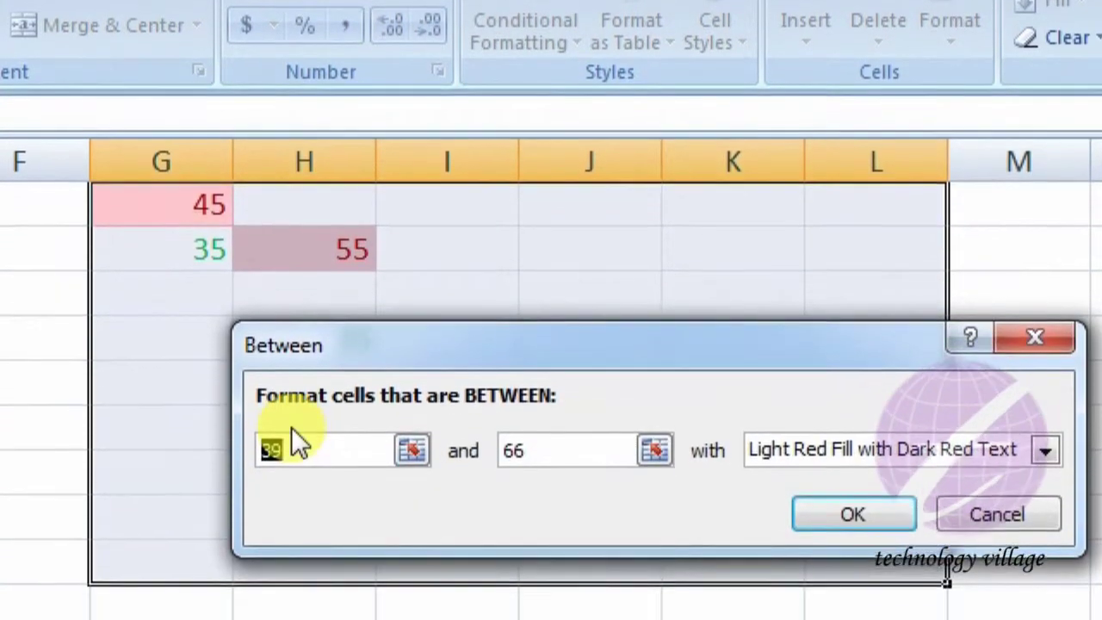
type("40")
double_click(553, 395)
type("80")
Give the Between rule a custom light blue font colour and apply it
left_click(925, 353)
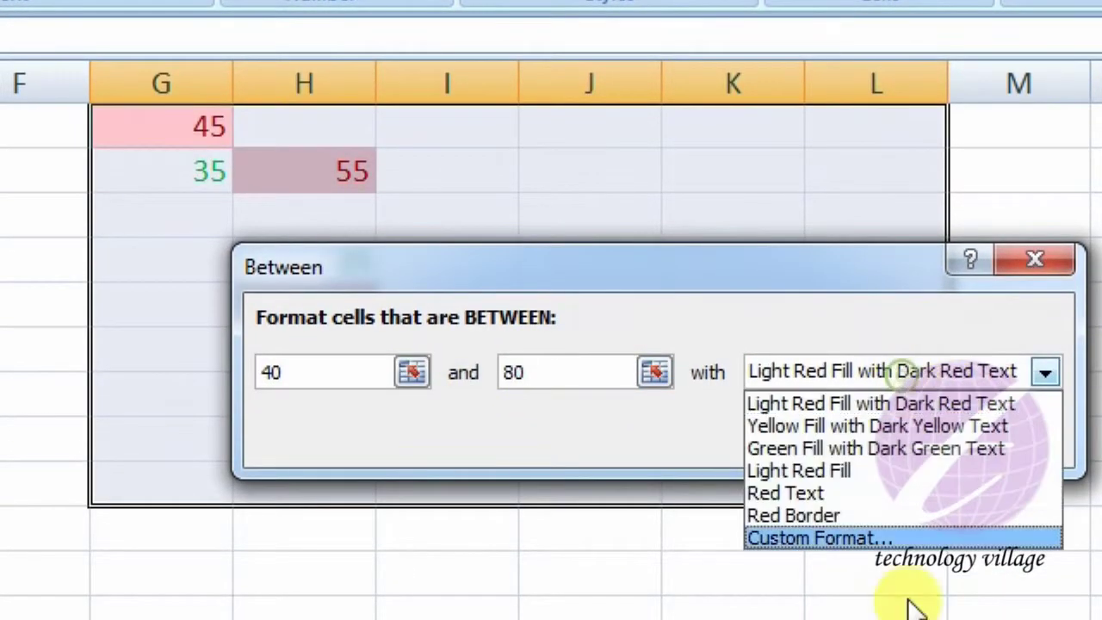
left_click(825, 534)
left_click(742, 280)
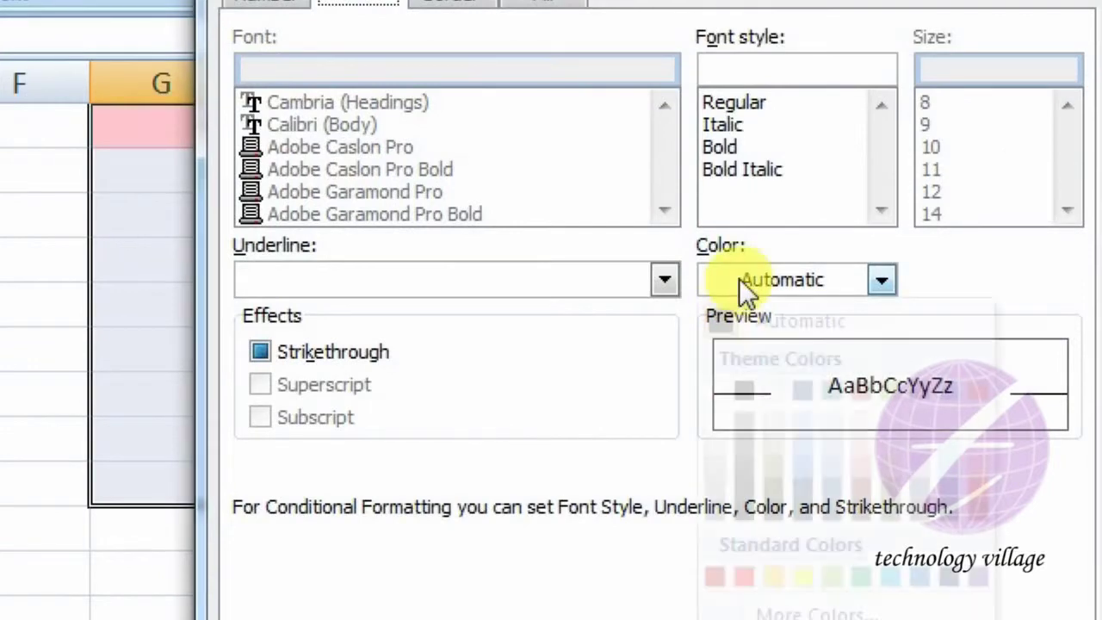
left_click(801, 468)
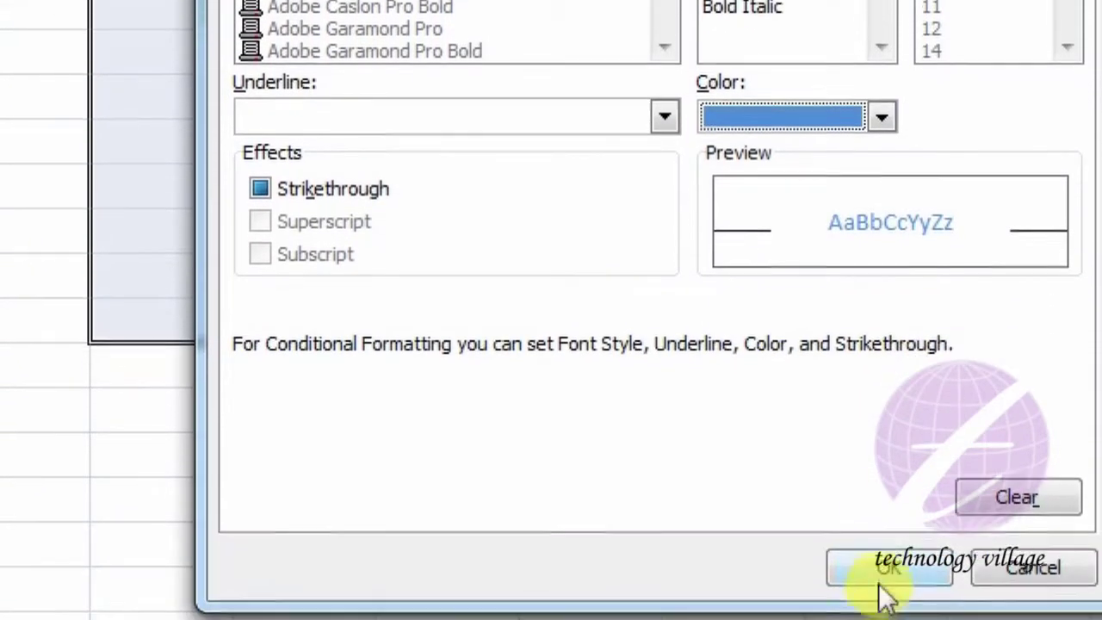
left_click(880, 570)
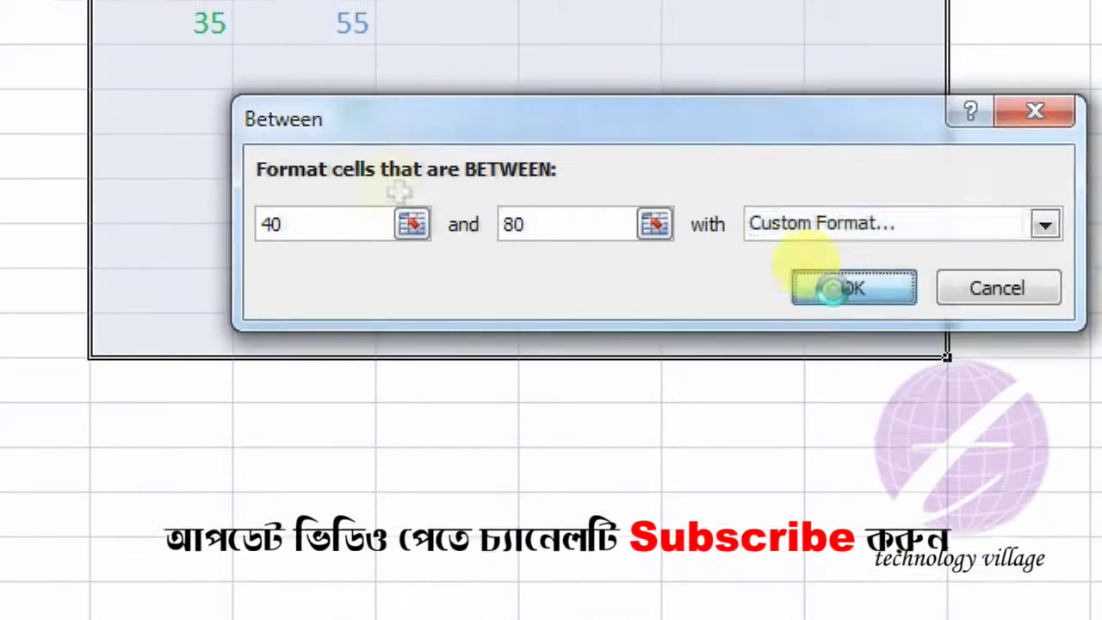
left_click(845, 265)
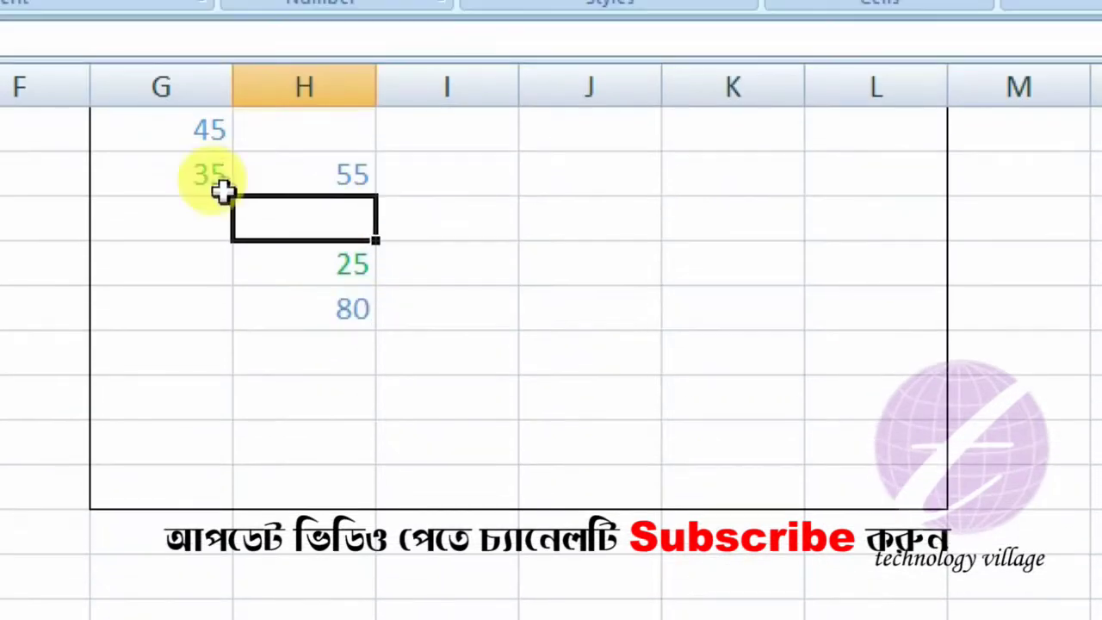
Inspect the 45, 55 and 80 cells to check their colours
left_click(218, 136)
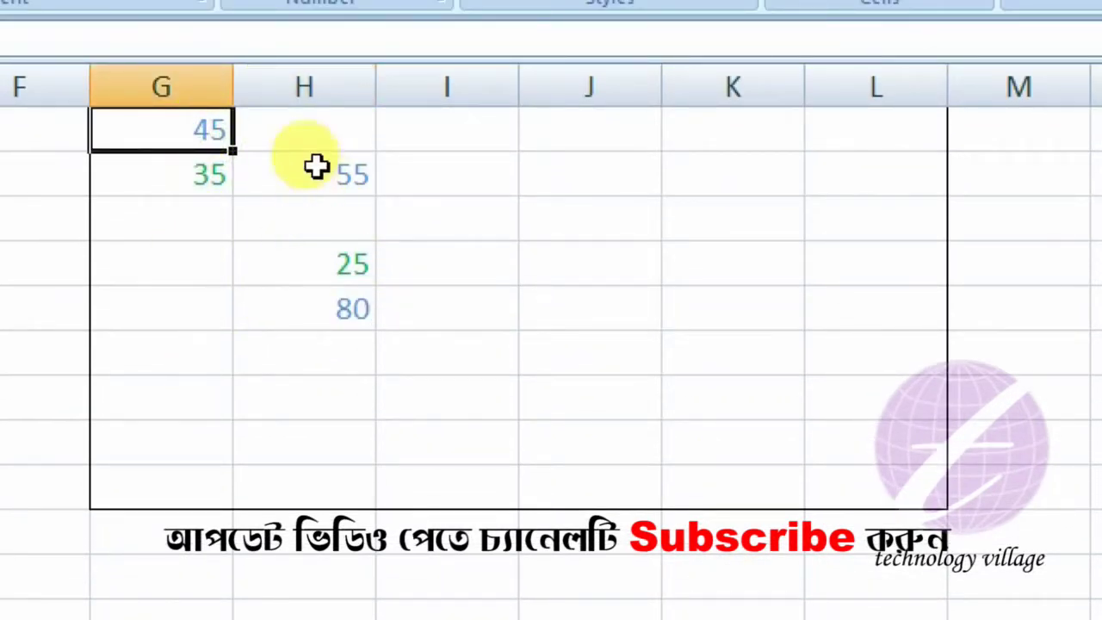
left_click(344, 179)
left_click(346, 320)
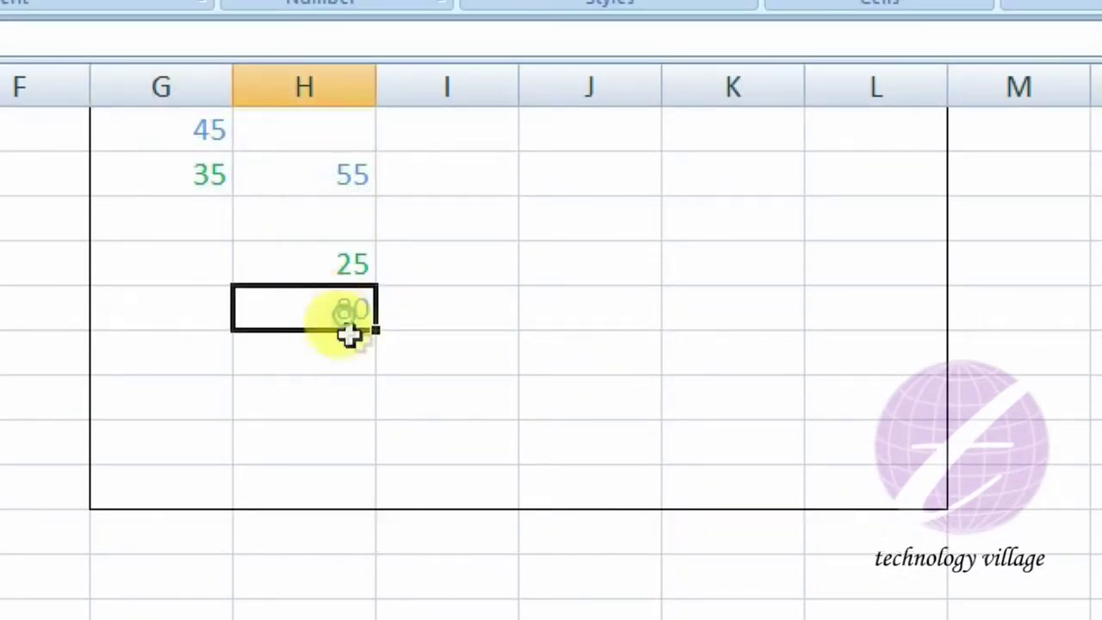
Enter 90 in column I beside 80 and 15 in column G
left_click(423, 307)
type("90")
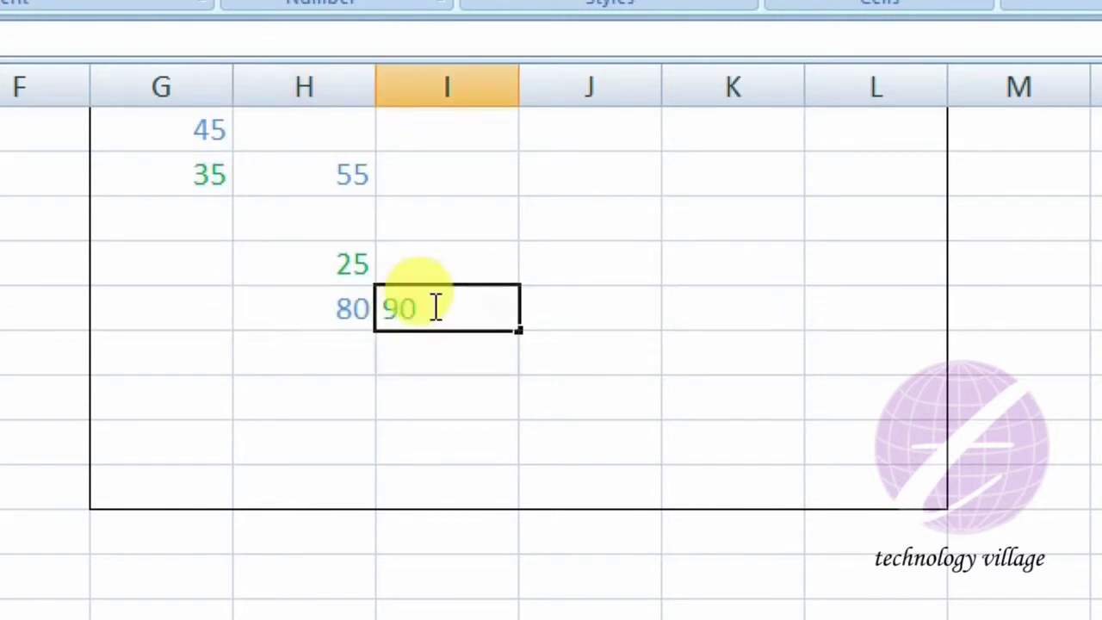
key("Return")
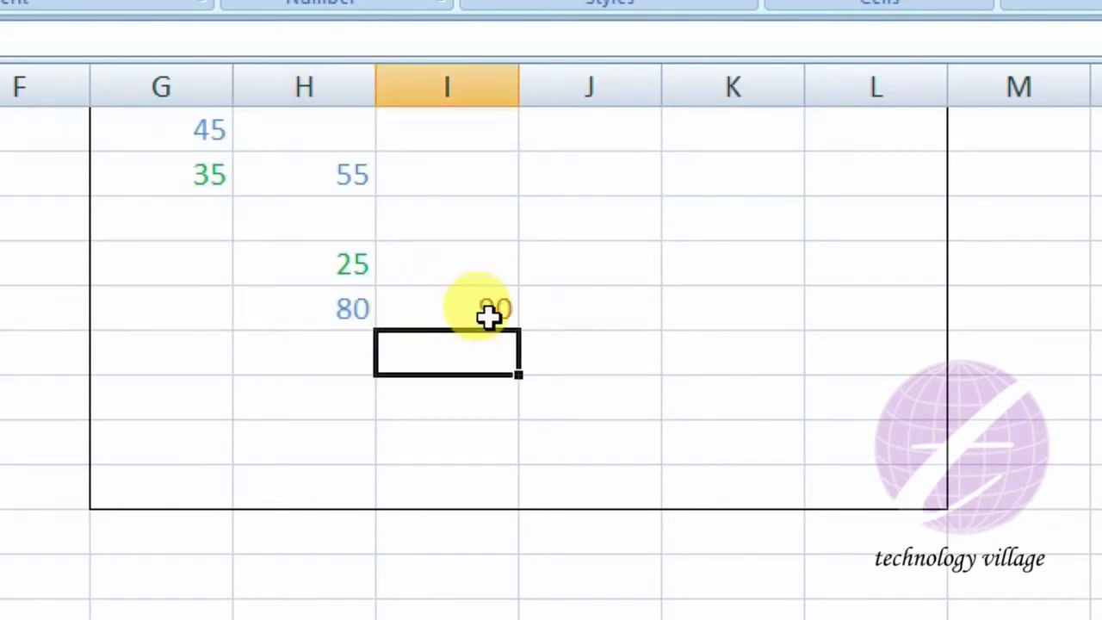
left_click(177, 305)
type("15")
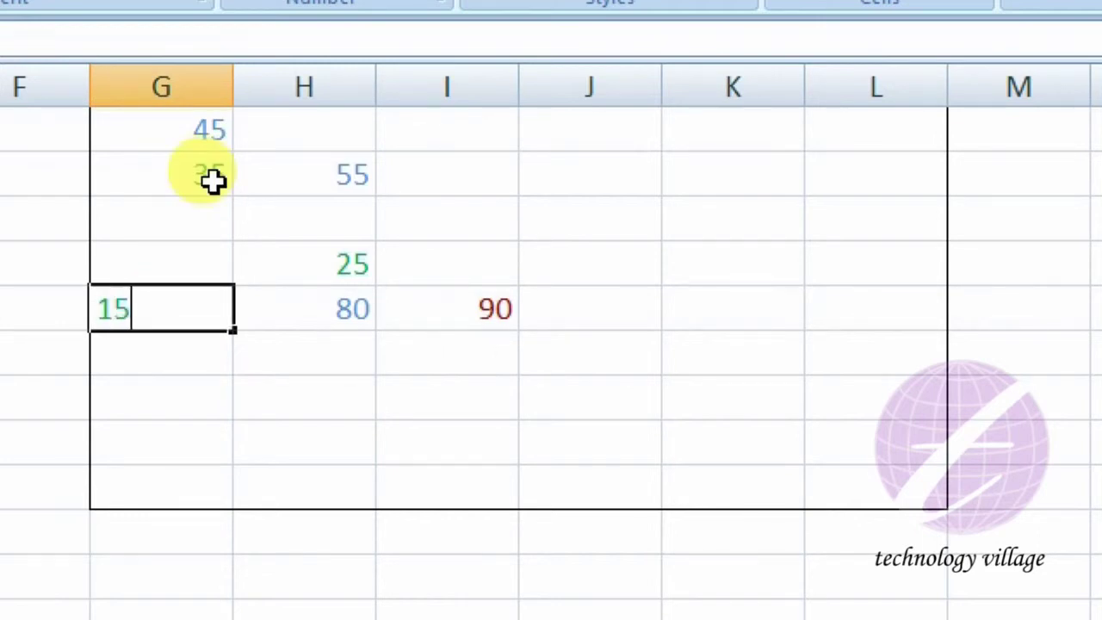
key("Return")
left_click(218, 316)
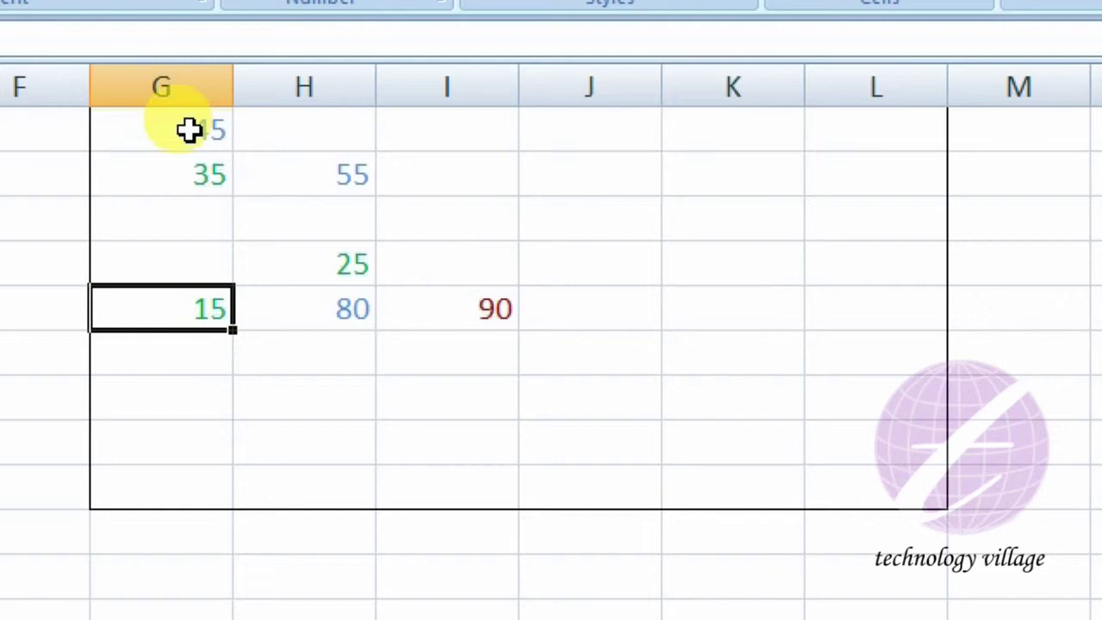
Start an Equal To highlight rule on the bordered G:L range
left_click_drag(182, 129, 846, 494)
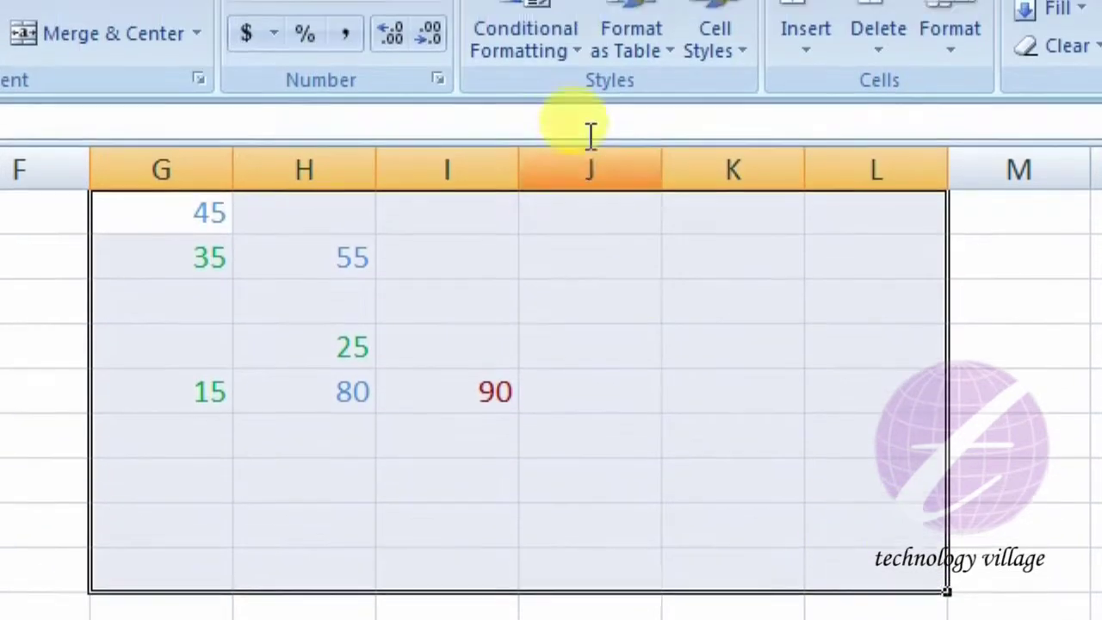
left_click(542, 45)
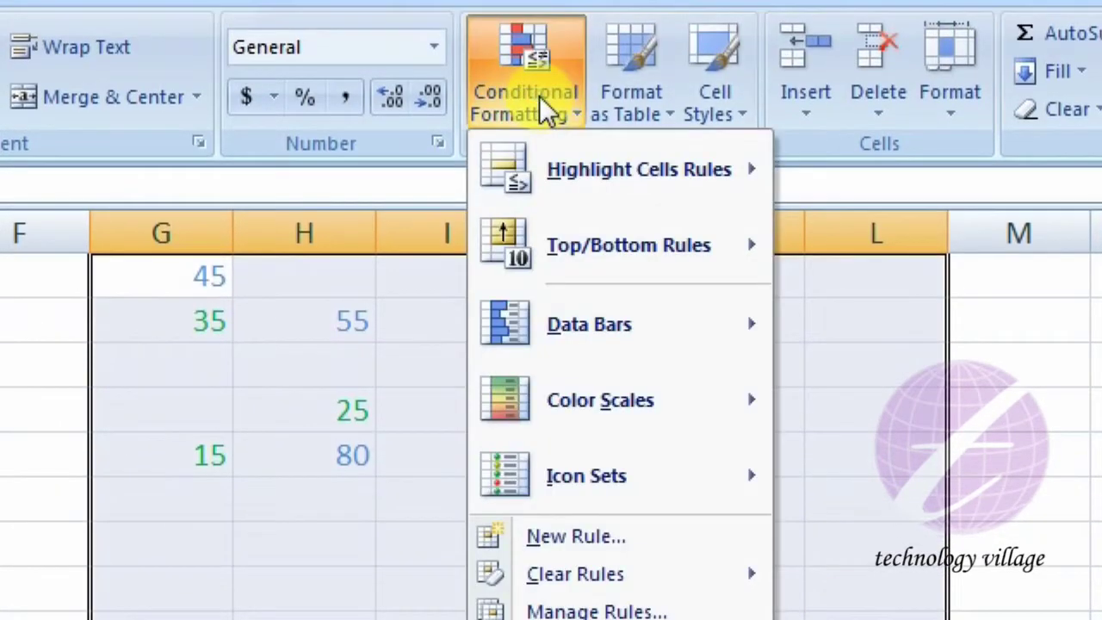
mouse_move(676, 207)
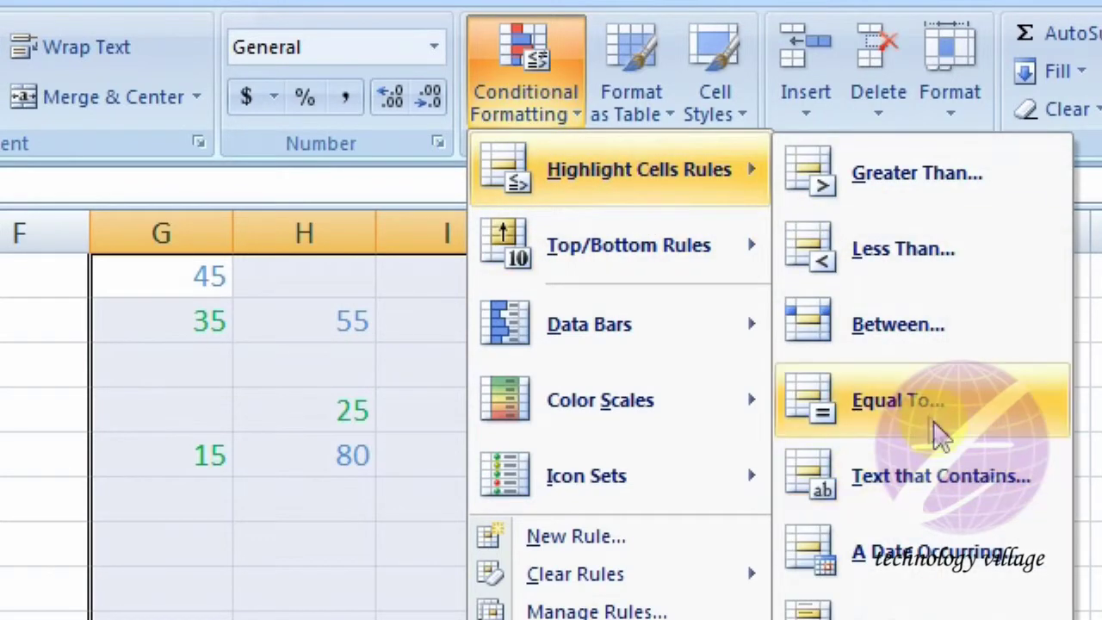
left_click(938, 434)
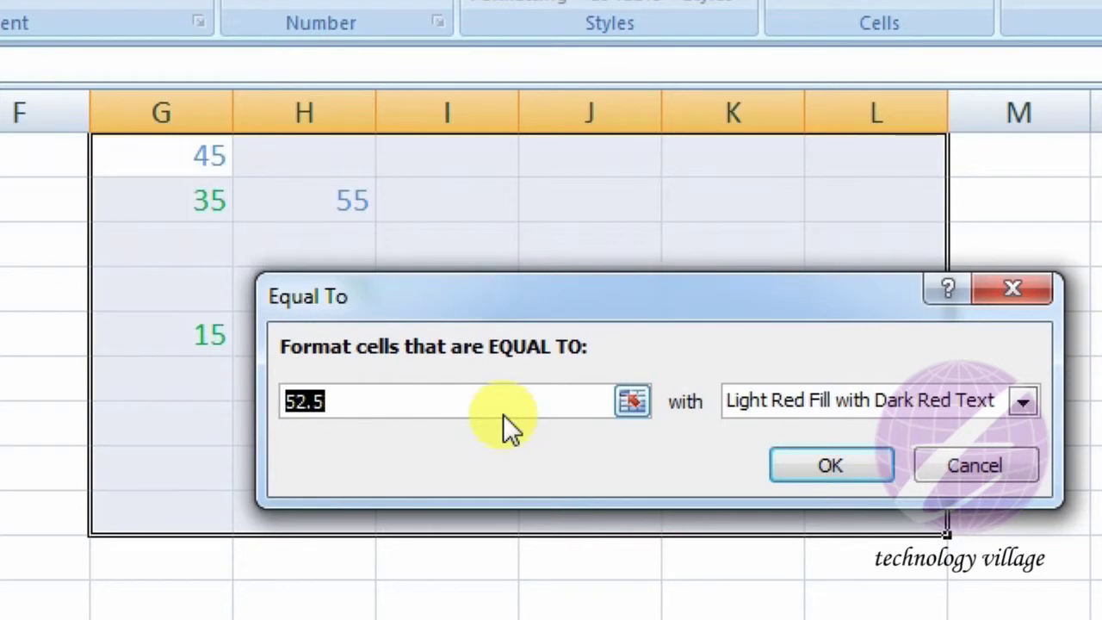
Give the Equal To 100 rule a custom gold font colour and apply it
left_click(821, 406)
left_click(785, 568)
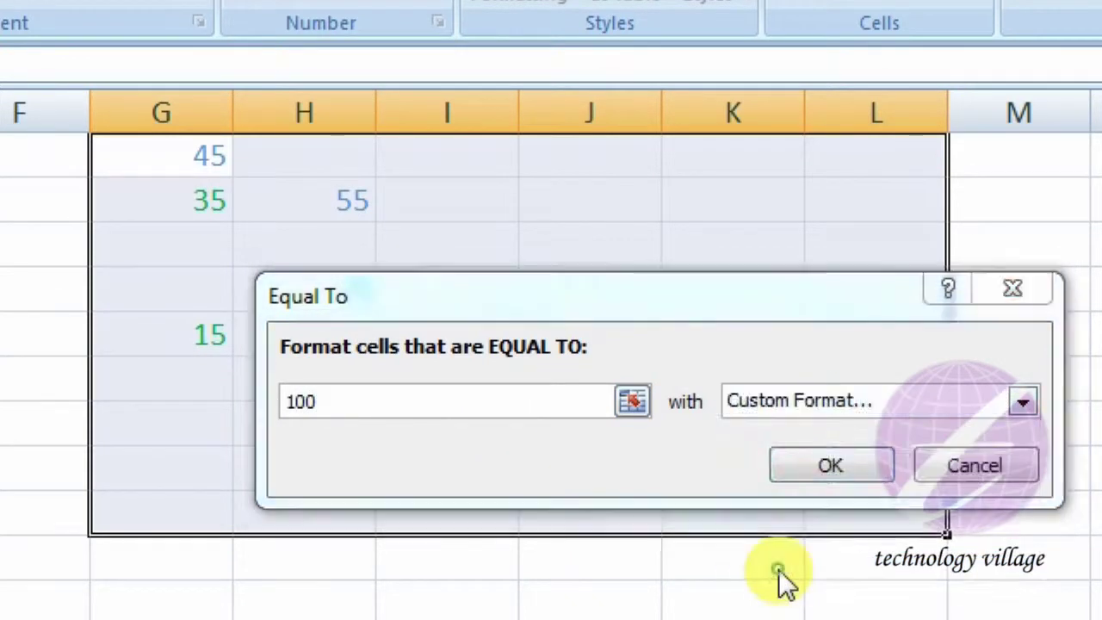
left_click(878, 310)
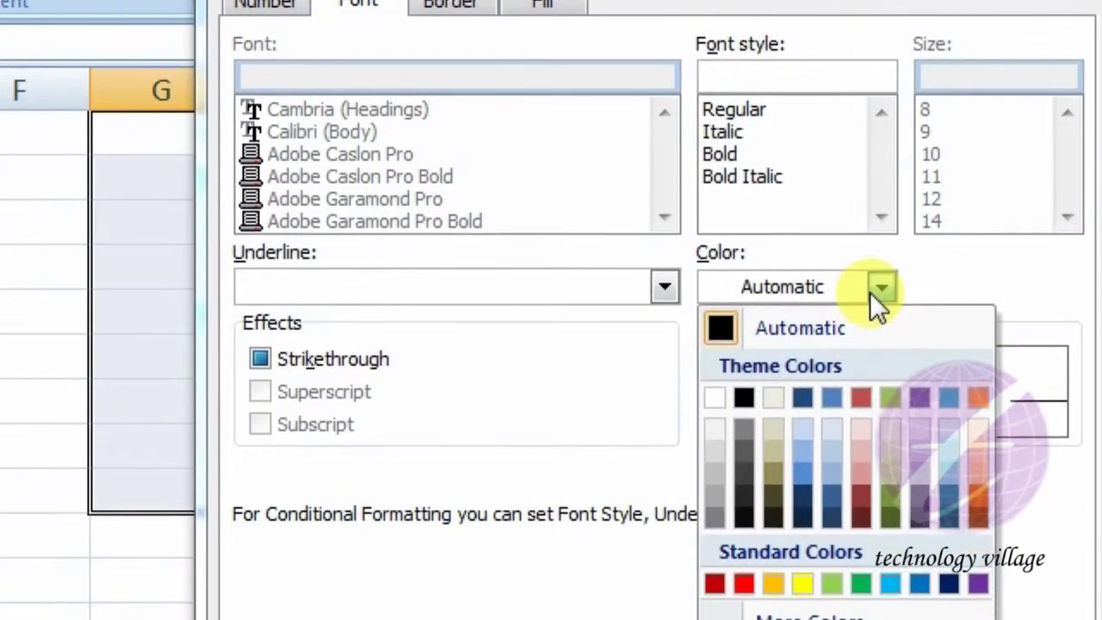
left_click(772, 492)
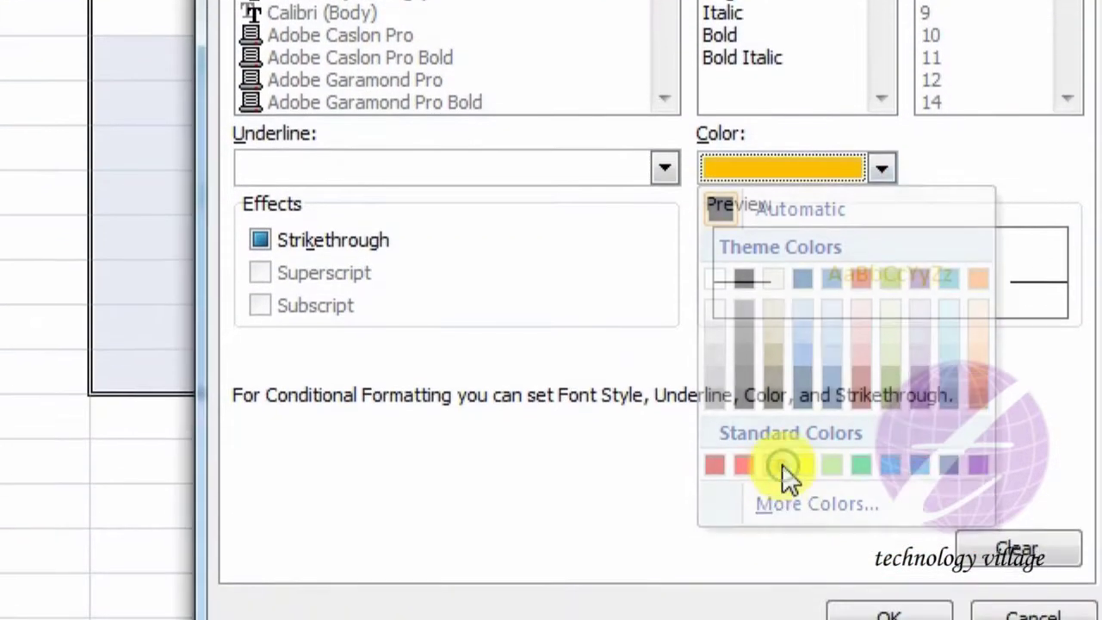
left_click(881, 566)
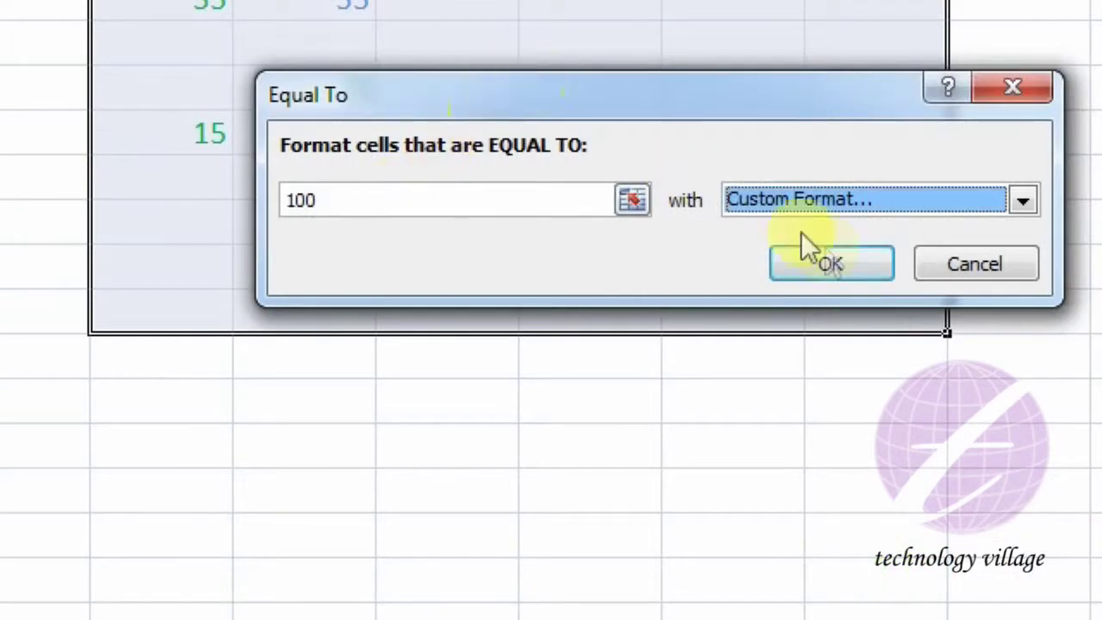
left_click(832, 263)
left_click(522, 42)
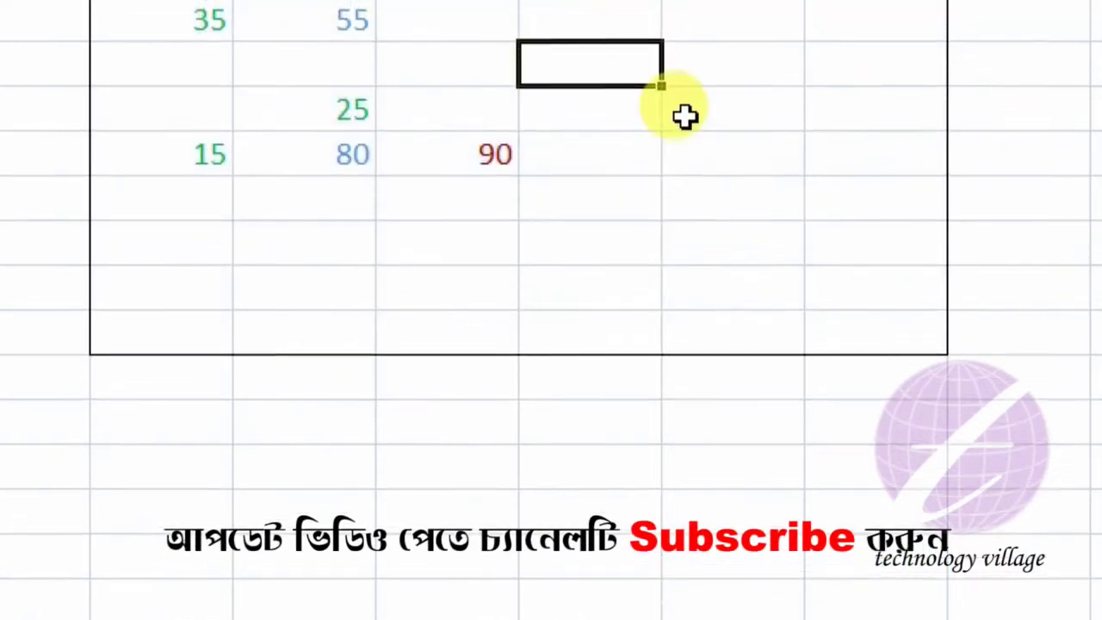
Enter 100 in a column J cell and check it displays in gold
type("100")
key("Return")
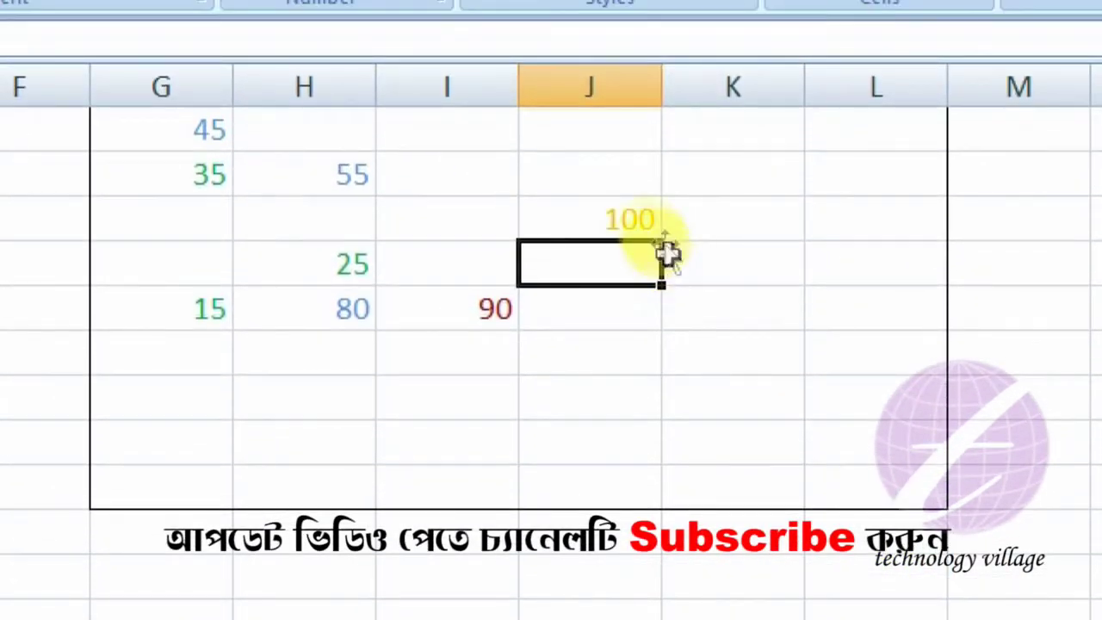
left_click(636, 231)
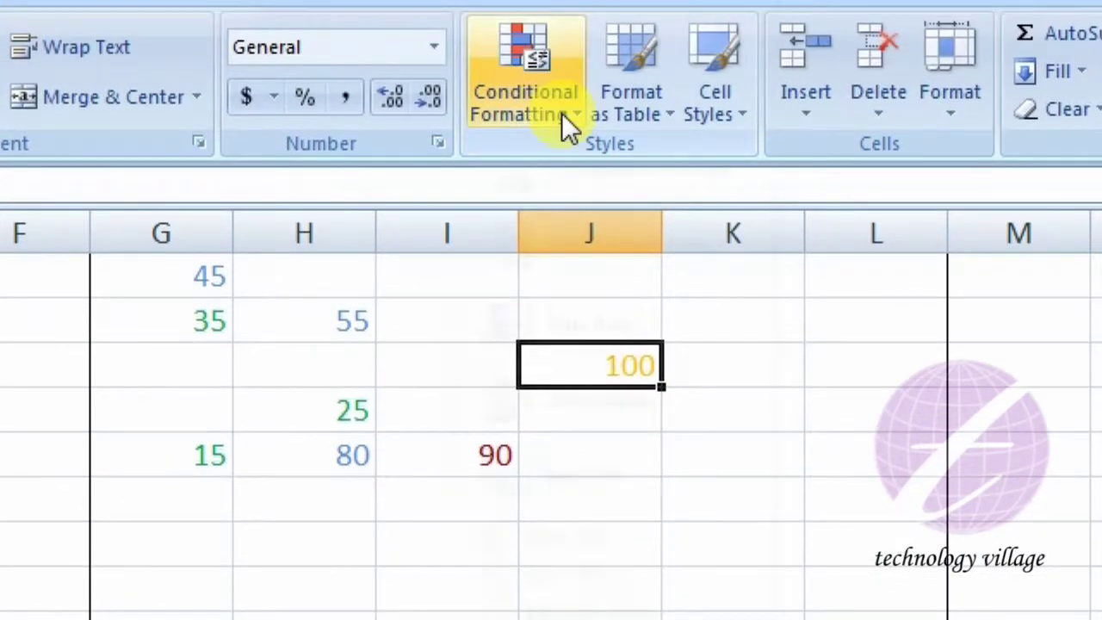
left_click(563, 116)
mouse_move(675, 168)
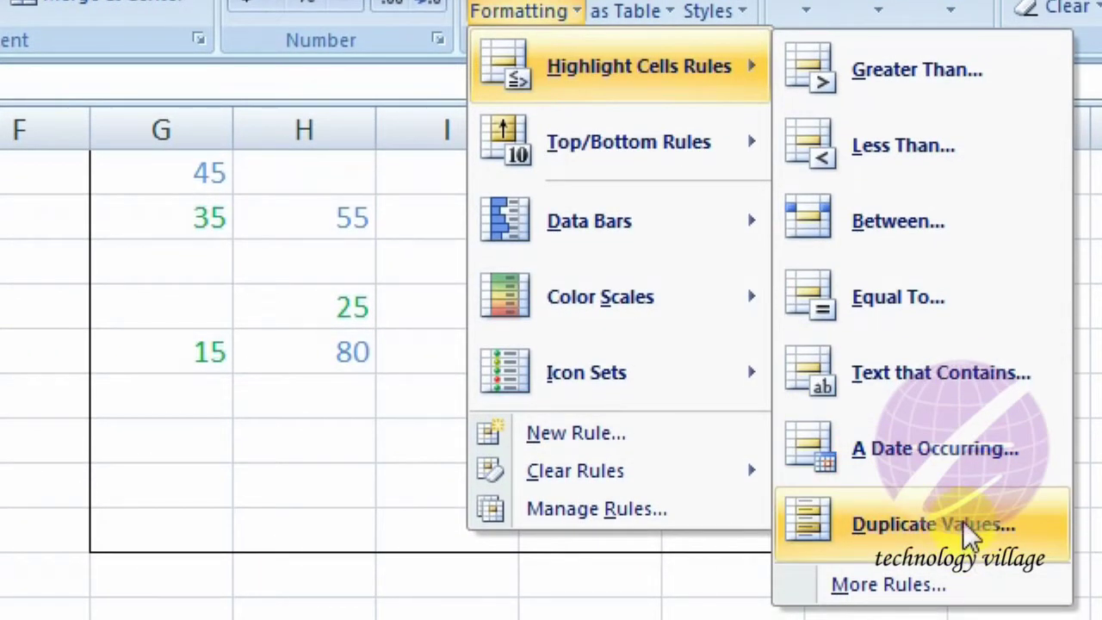
left_click(159, 176)
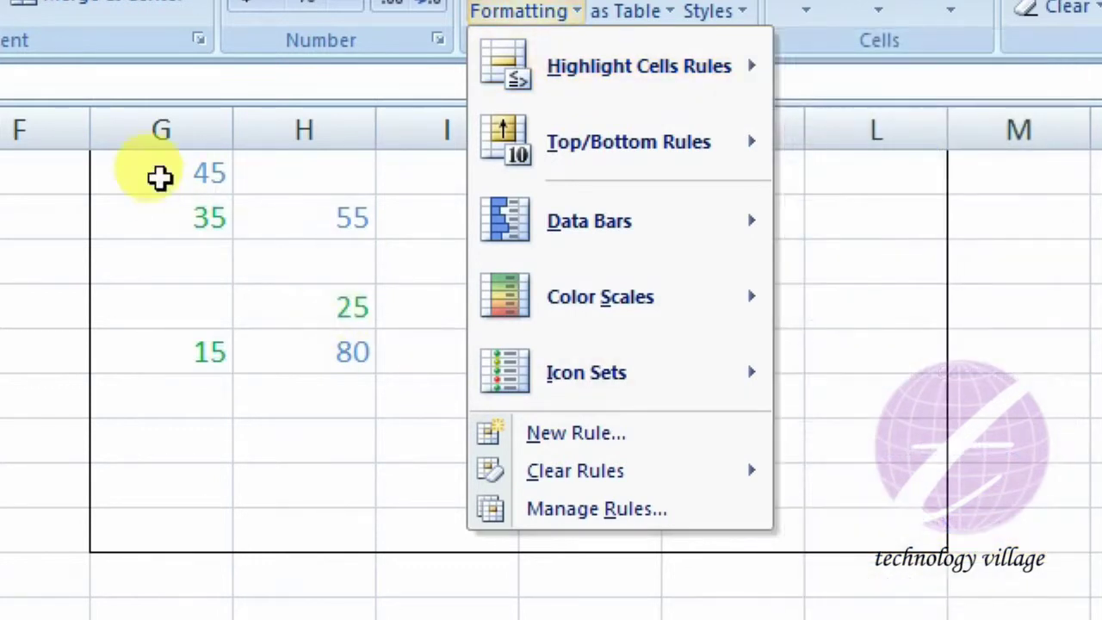
Add a Duplicate Values rule with Light Red Fill with Dark Red Text to G1:L9
left_click(142, 172)
left_click_drag(142, 172, 832, 514)
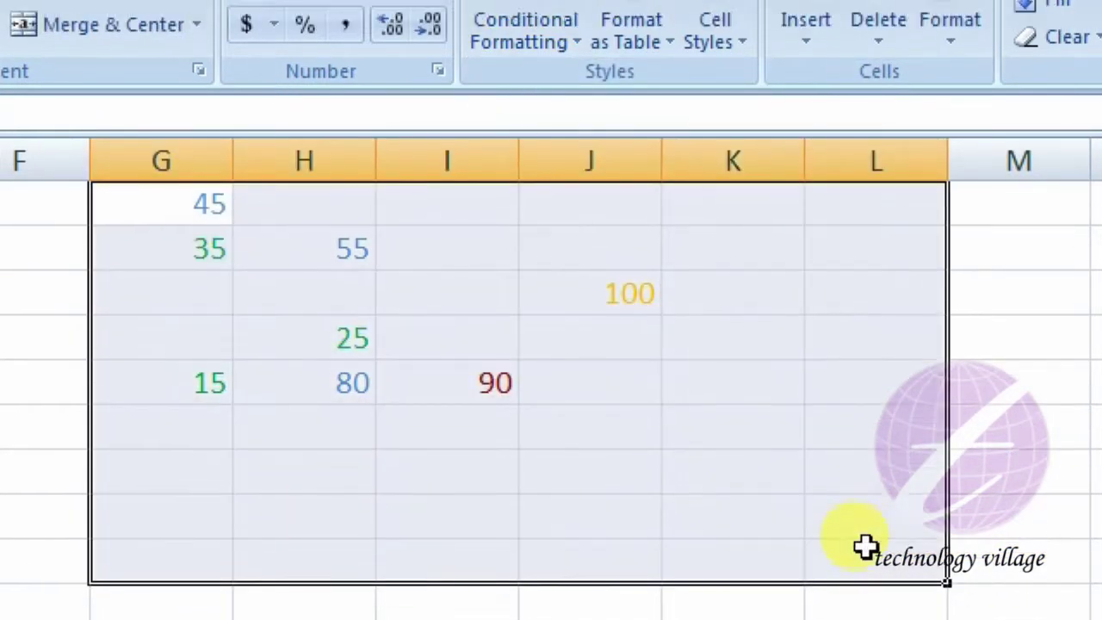
left_click(530, 5)
mouse_move(602, 164)
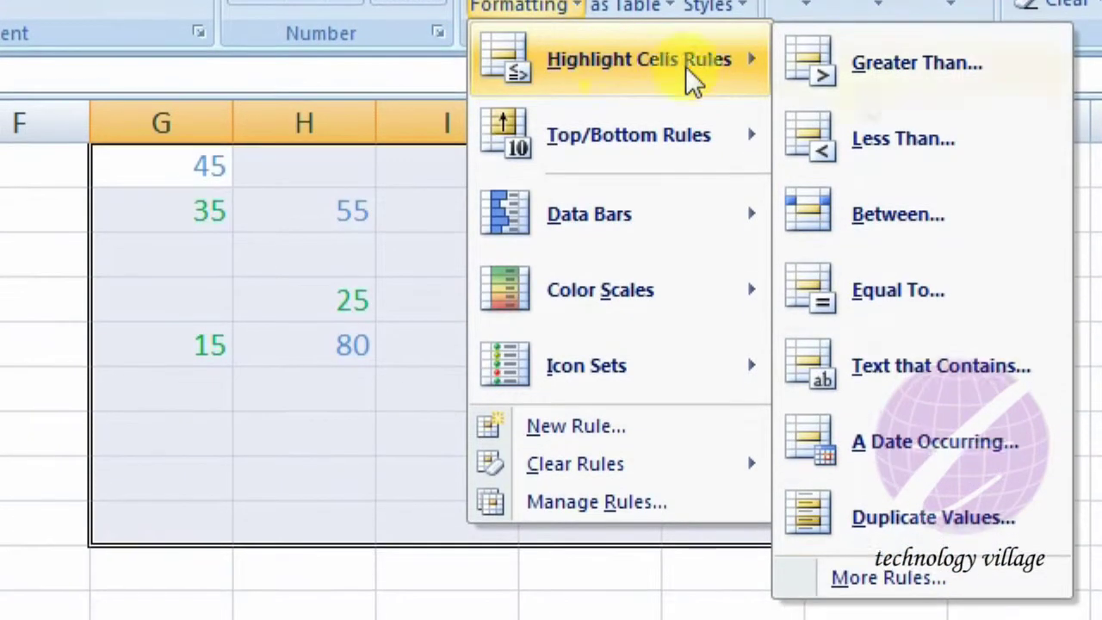
left_click(968, 548)
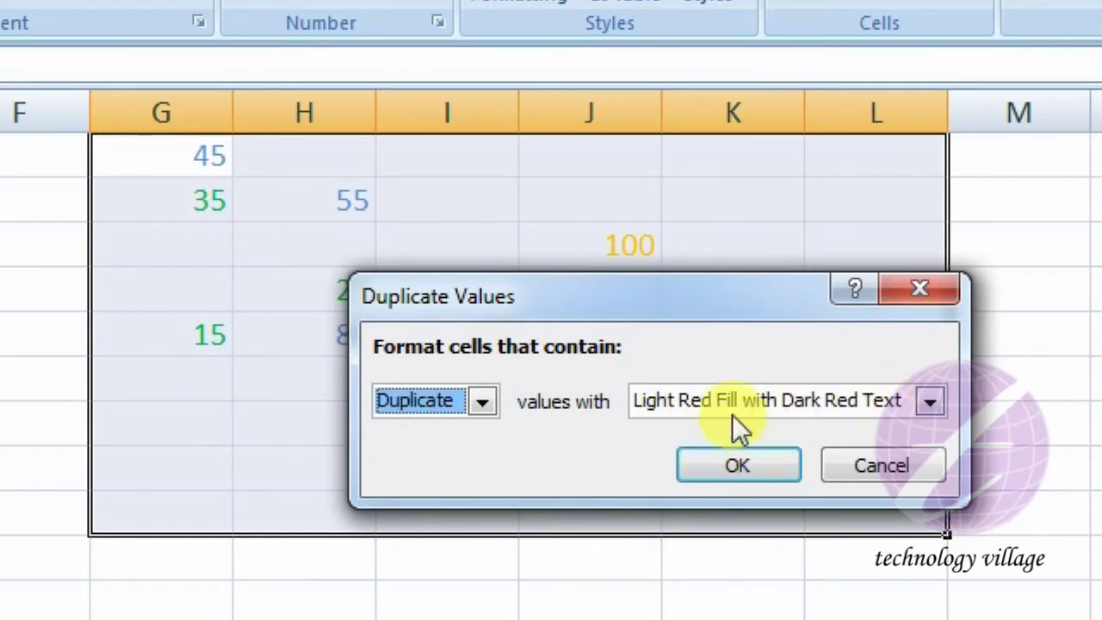
left_click(738, 466)
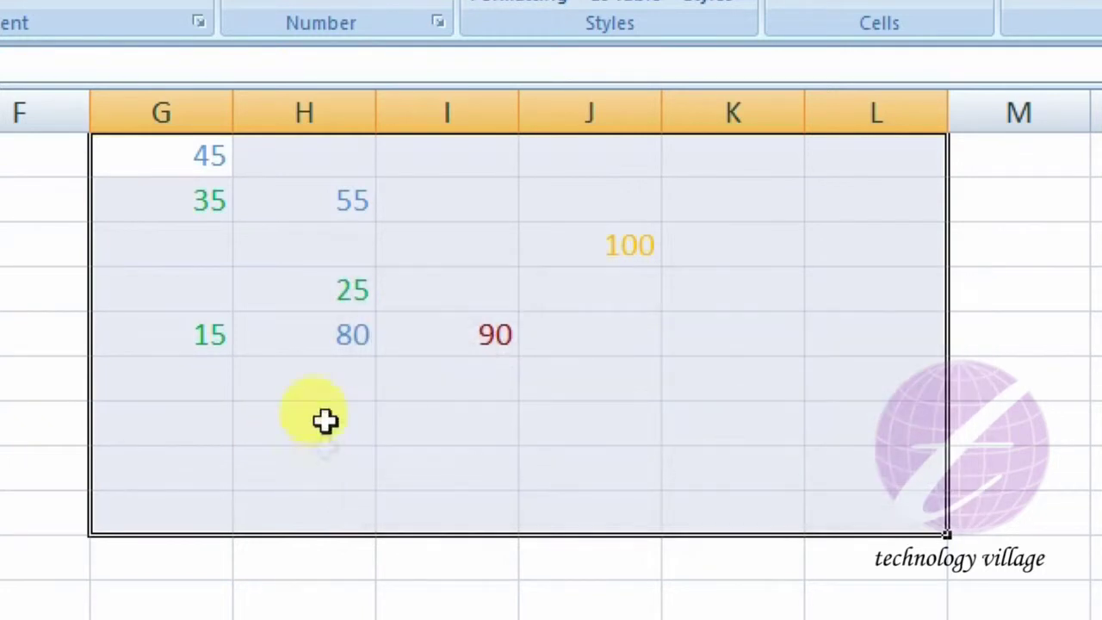
left_click(310, 405)
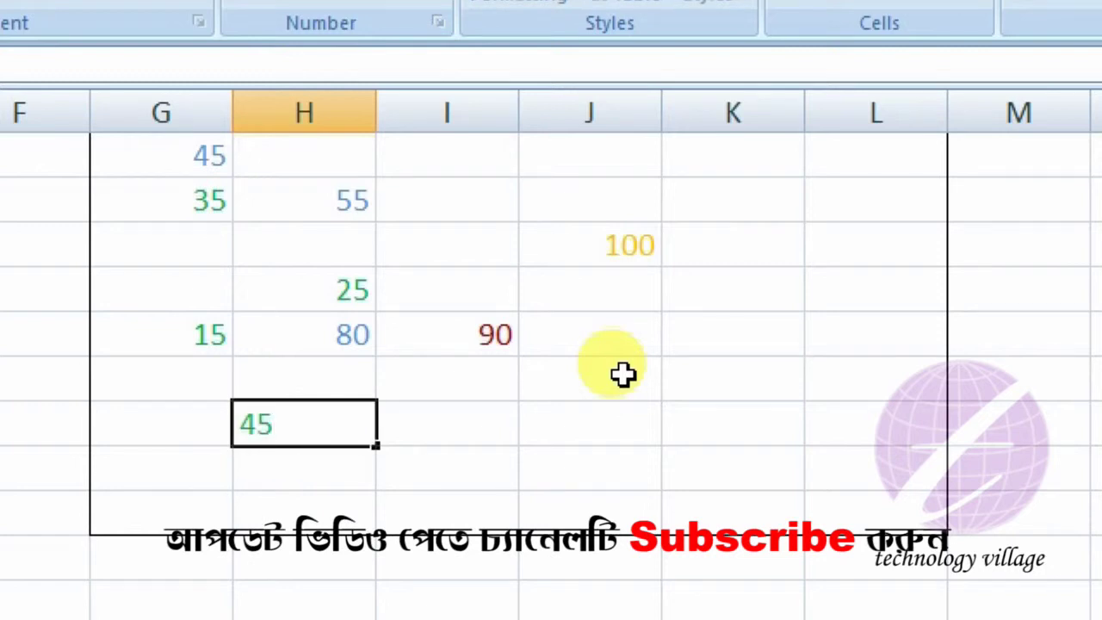
Enter a duplicate 45 in column H and a unique 40 in column K
key("Return")
left_click(356, 425)
left_click(192, 153)
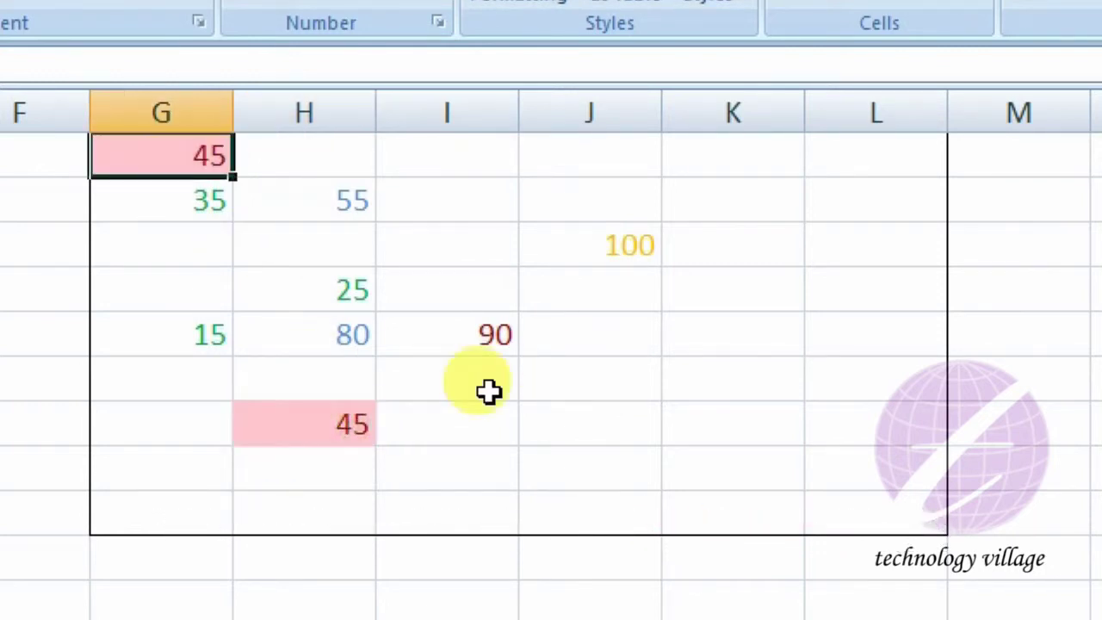
left_click(746, 323)
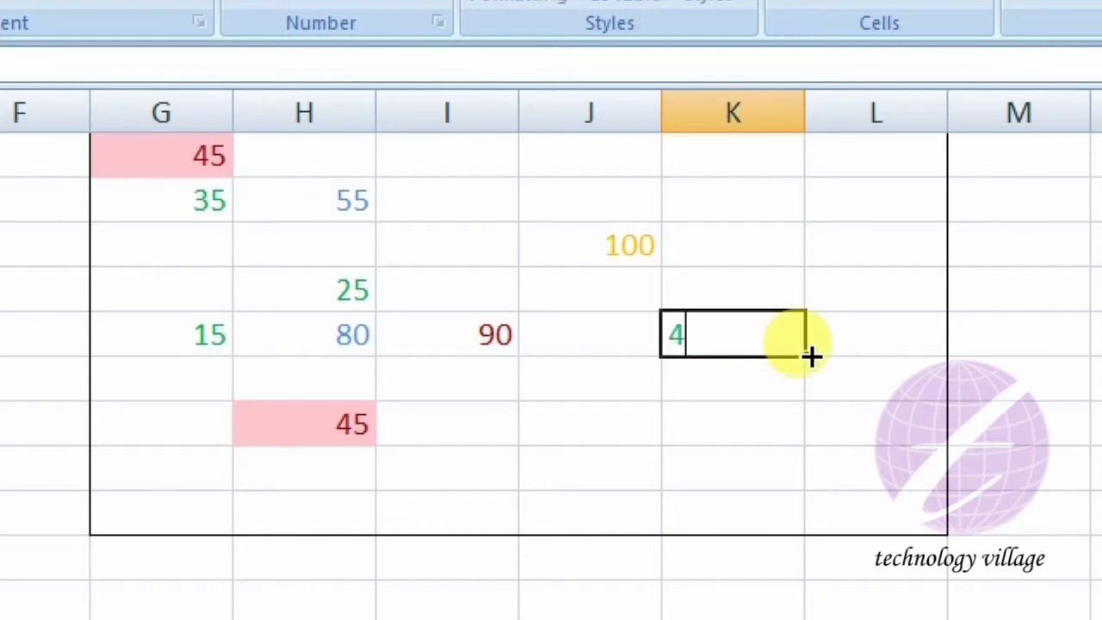
key("Return")
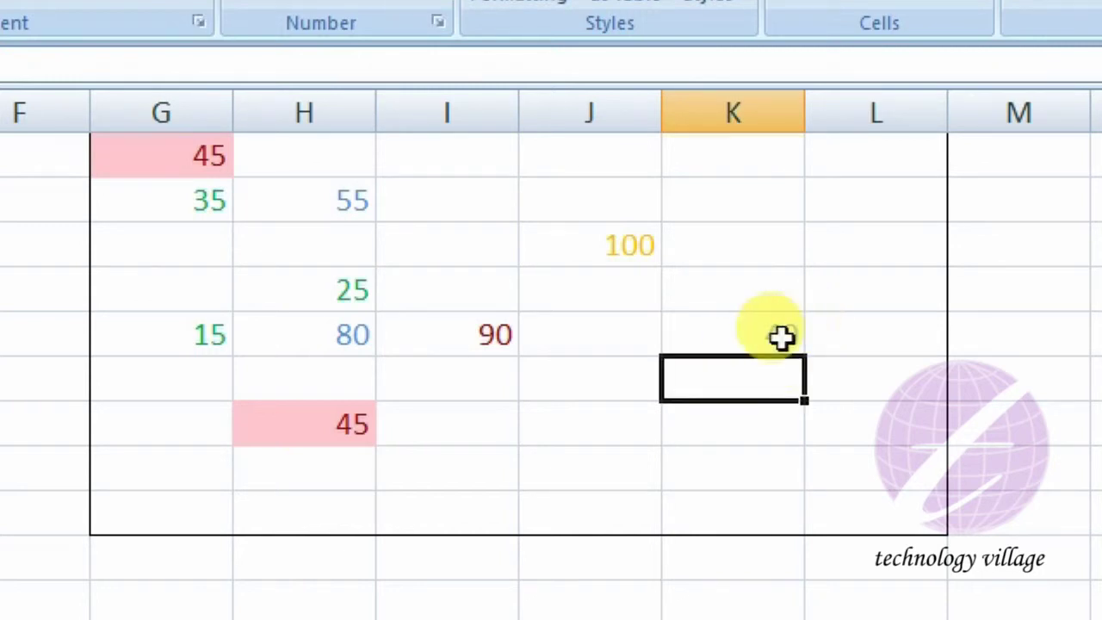
left_click(779, 335)
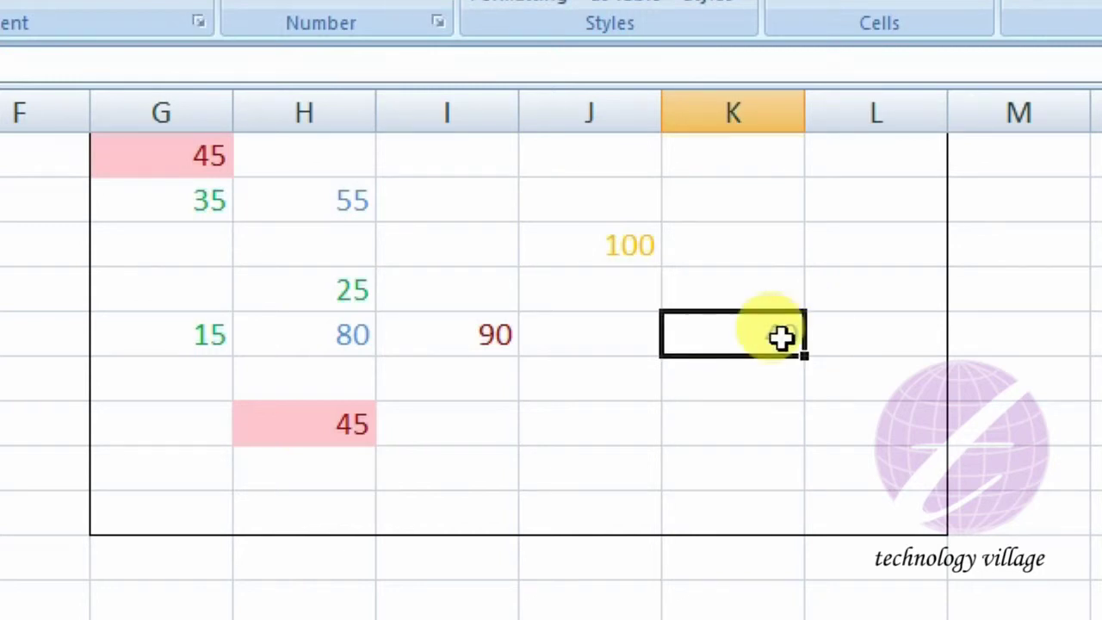
Enter a duplicate 25 lower in column J, then select the whole block of filled cells
left_click(637, 464)
type("25")
key("Return")
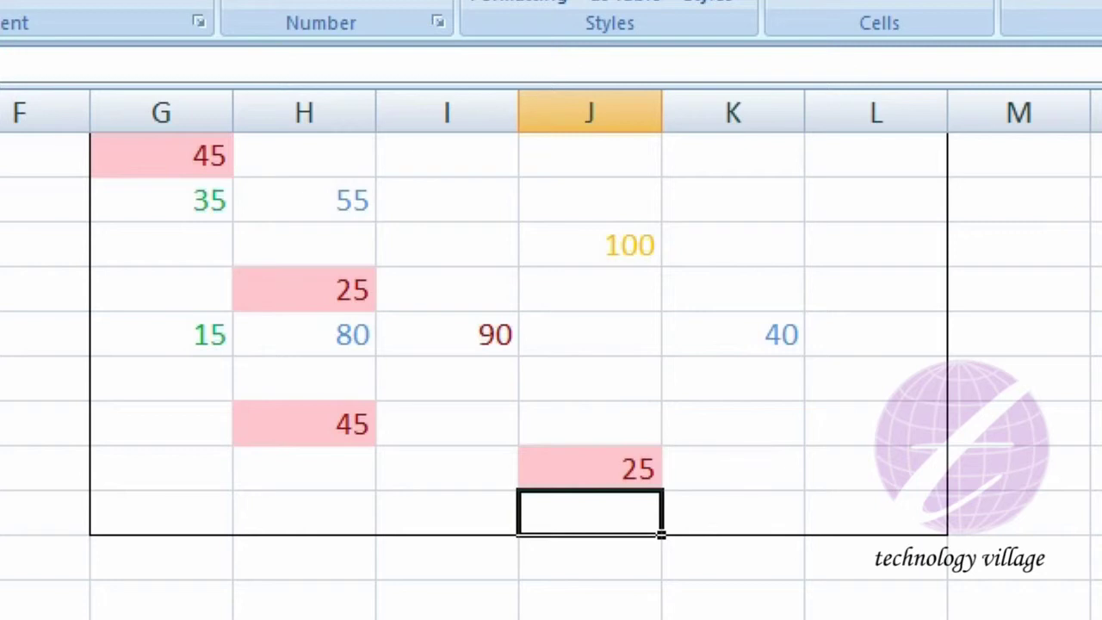
left_click_drag(146, 154, 853, 530)
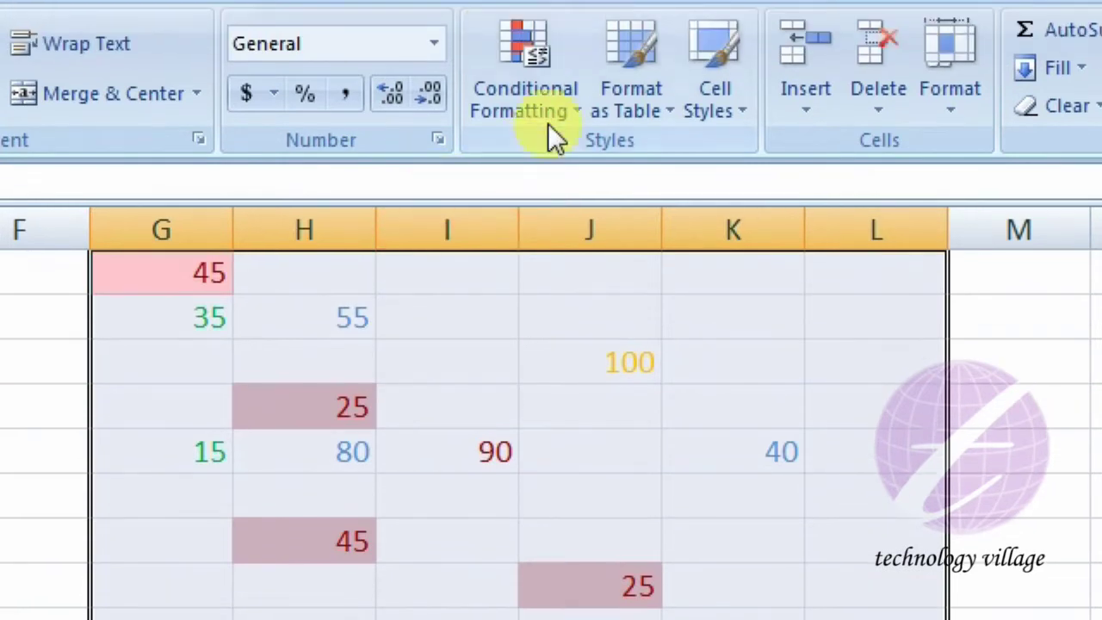
Clear the conditional formatting rules from the selected cells
left_click(549, 53)
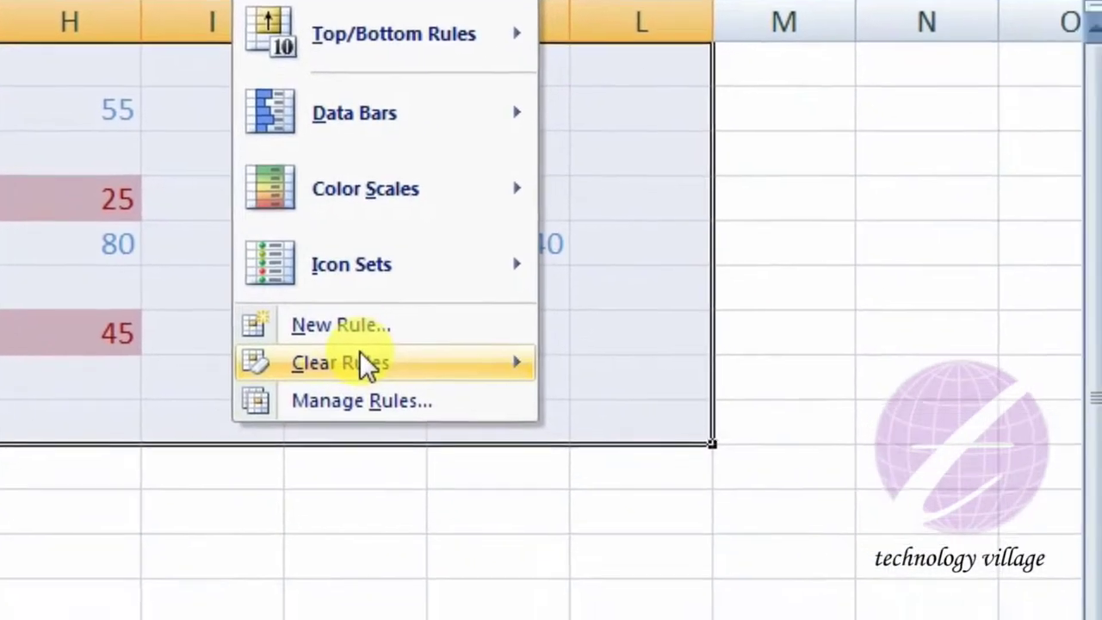
mouse_move(379, 362)
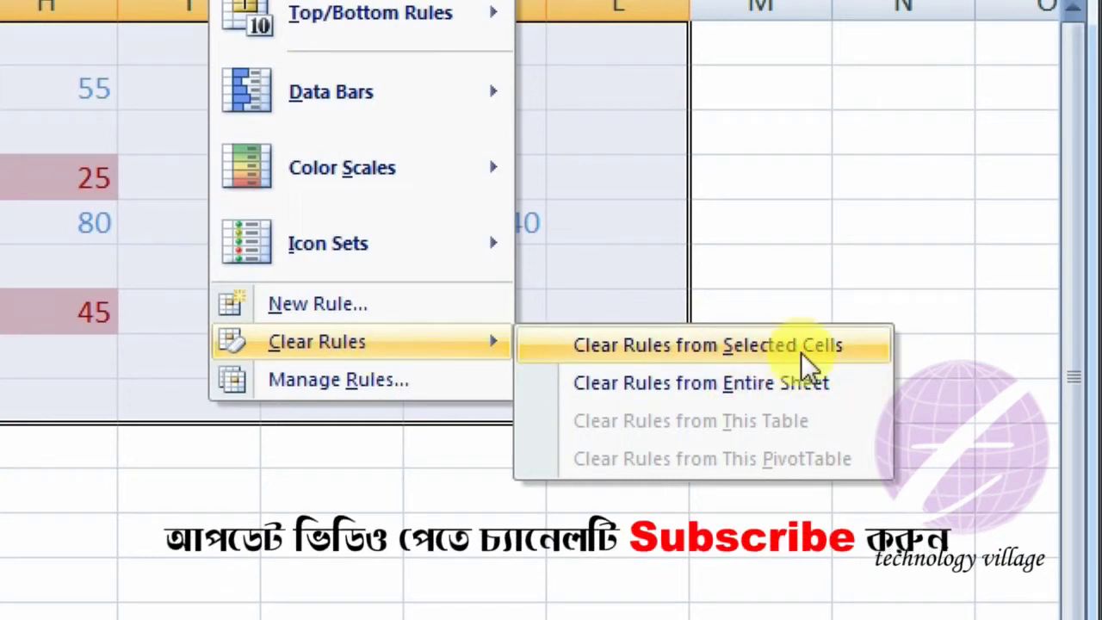
left_click(777, 352)
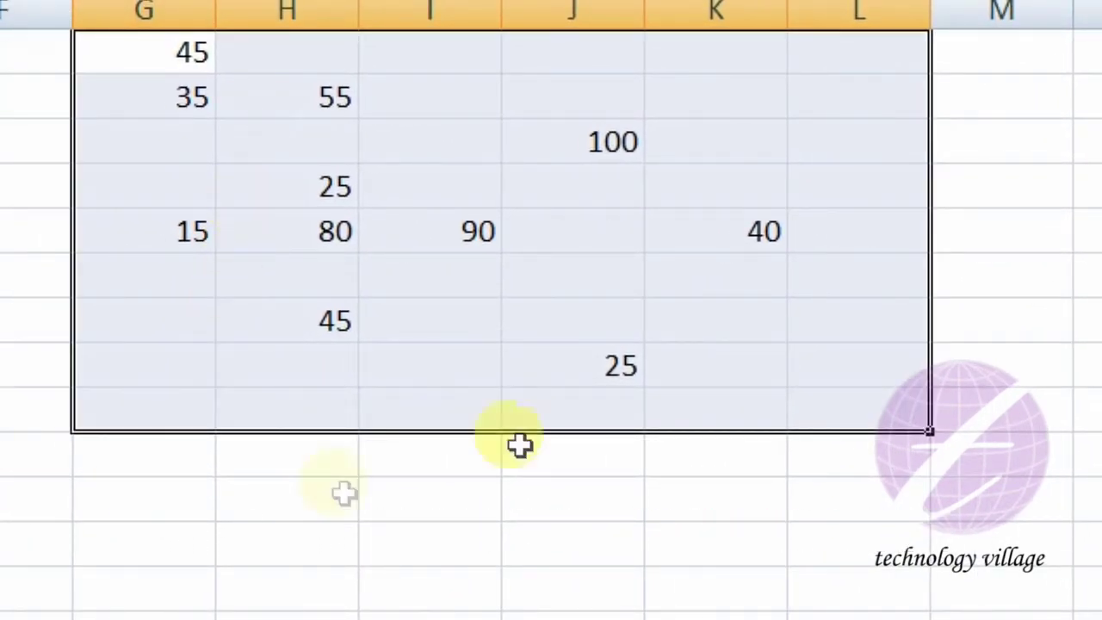
Clear all remaining conditional formatting rules from the entire sheet
left_click(294, 186)
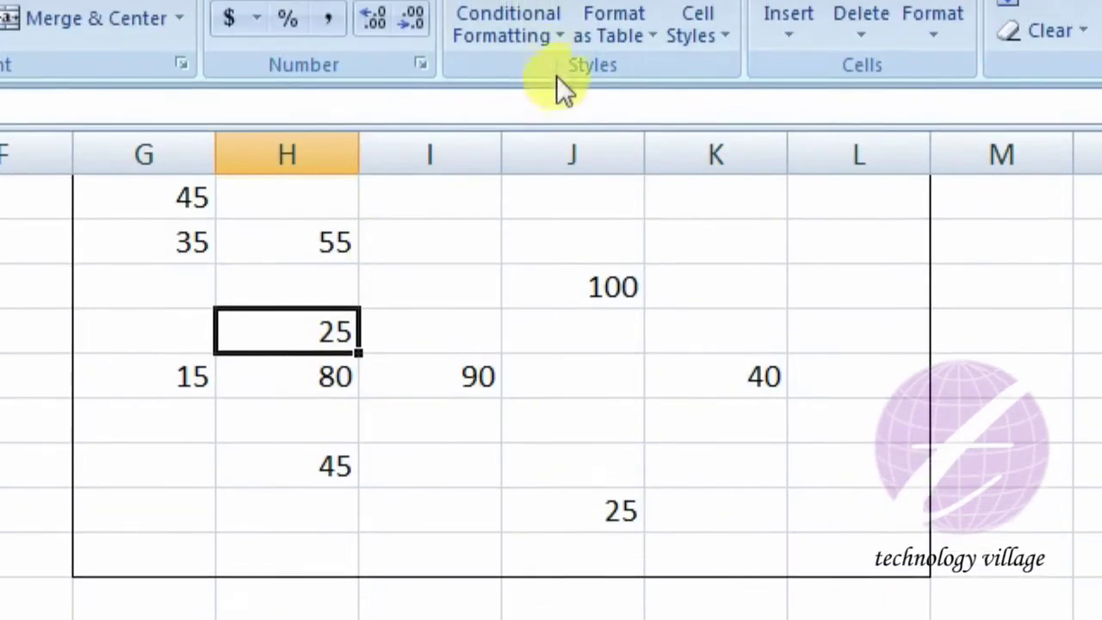
left_click(542, 124)
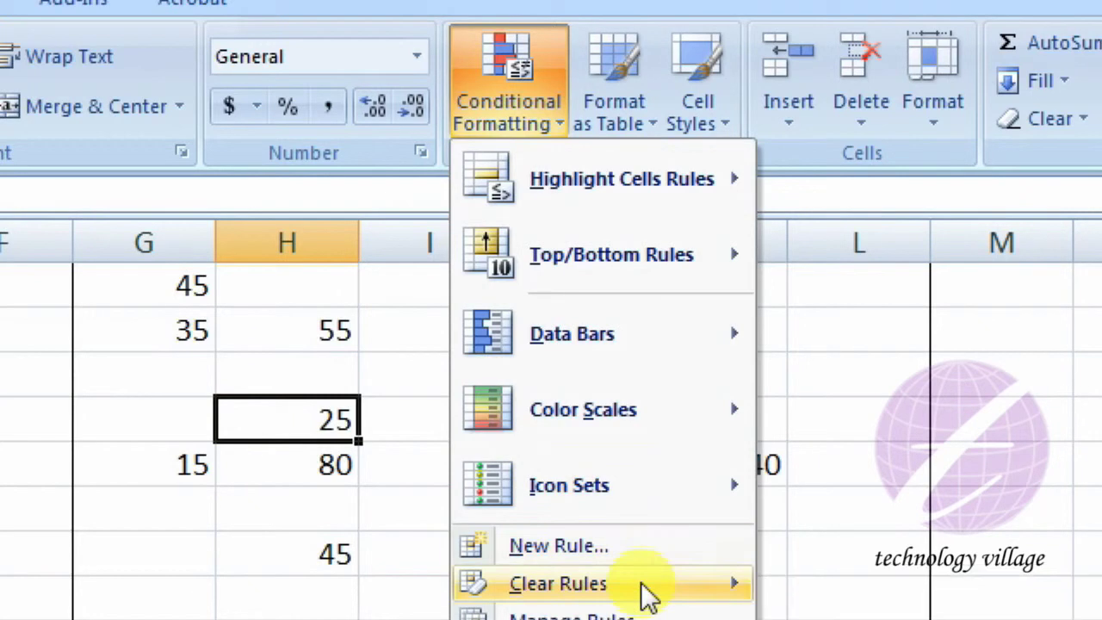
mouse_move(647, 594)
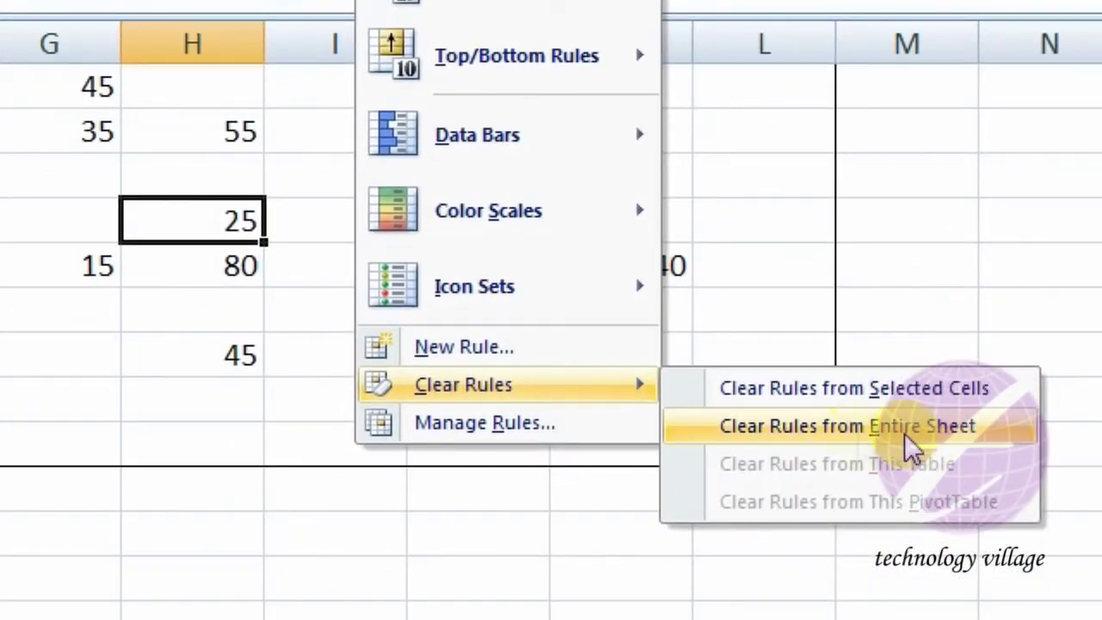
left_click(915, 428)
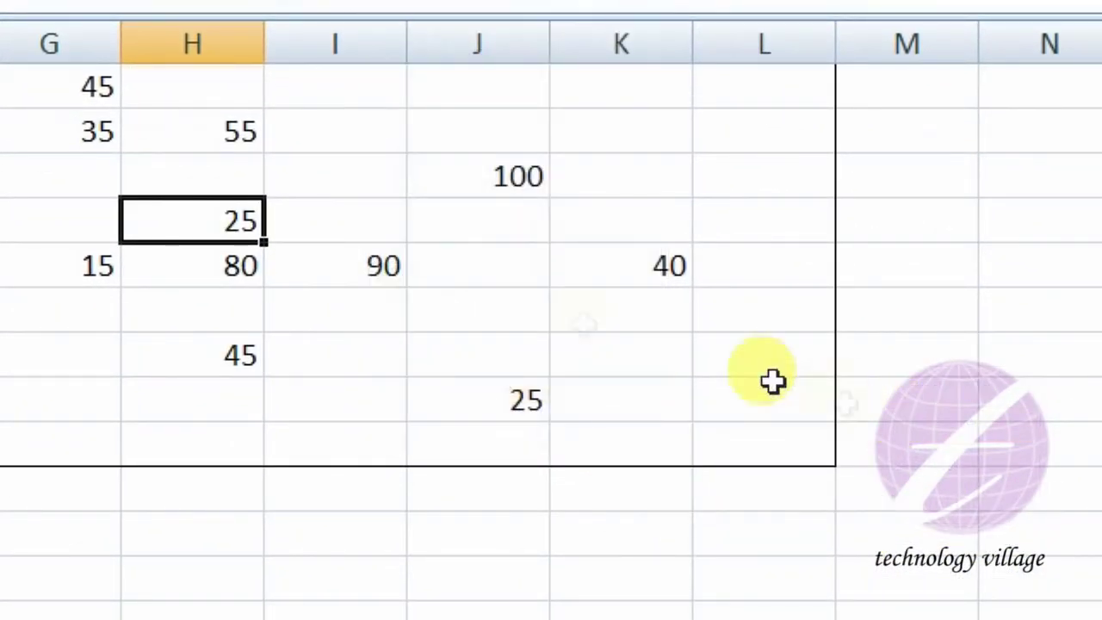